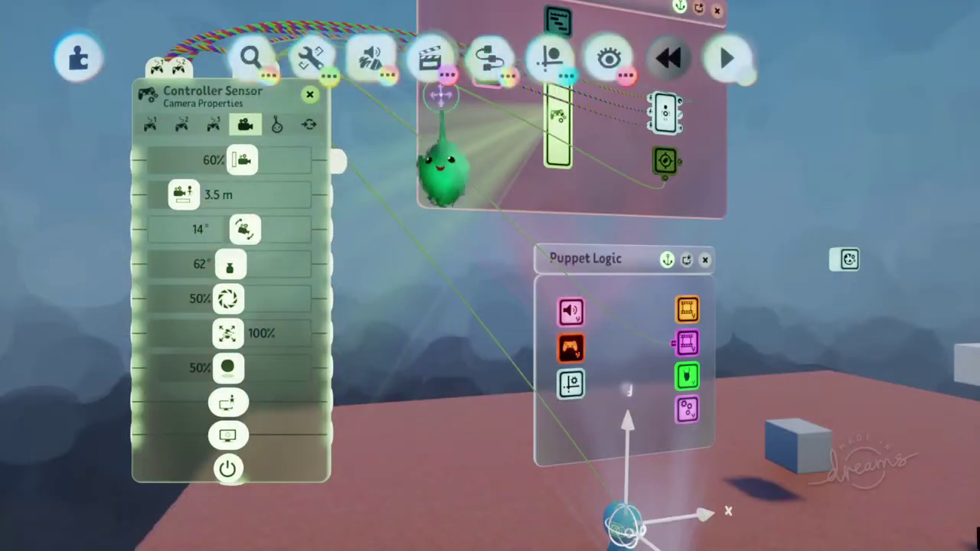
Switch to Test Mode while the Controller Sensor camera properties (3.5 m, 14°) stay open.
left_click(372, 58)
left_click(601, 115)
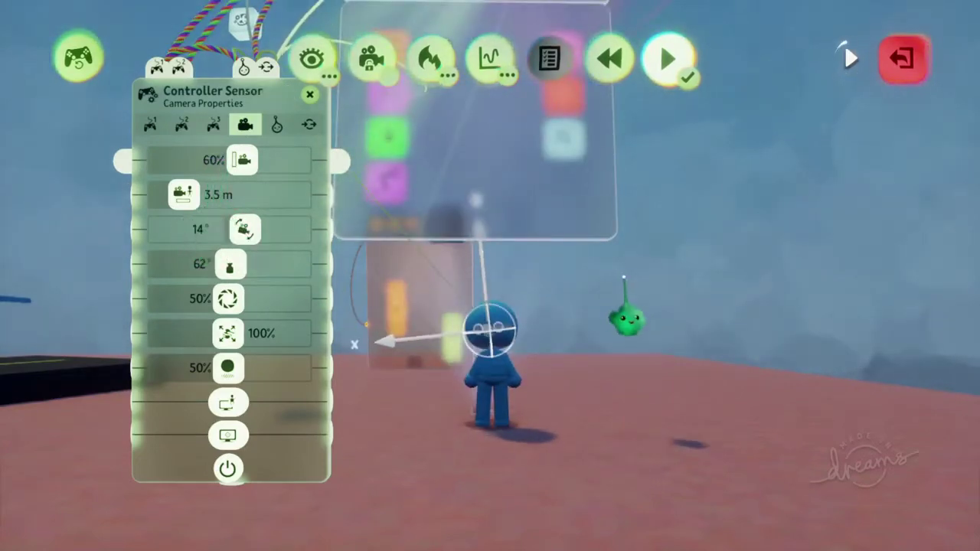
Try camera heights of about 27%, 85% and 62% on the puppet while orbiting the view.
left_click_drag(242, 159, 200, 159)
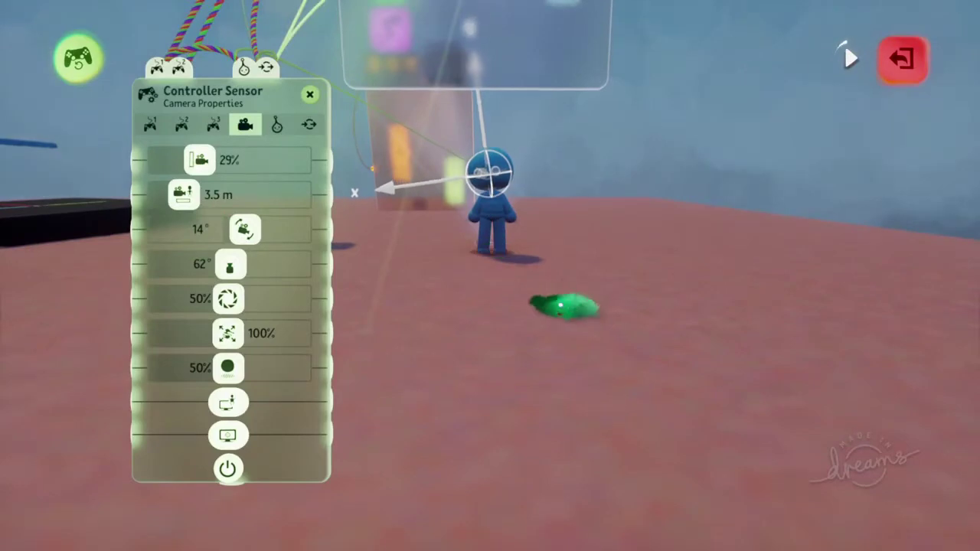
middle_click_drag(555, 304, 536, 281)
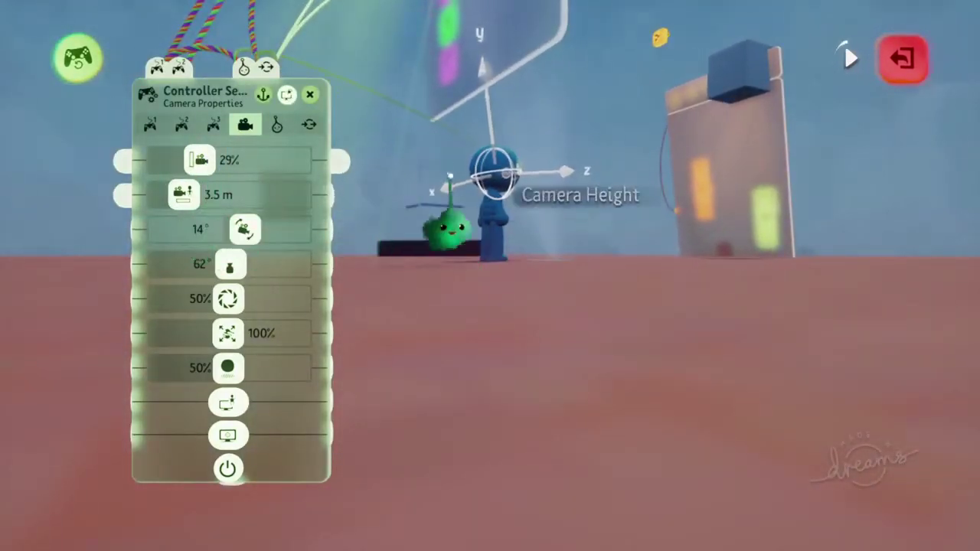
left_click_drag(200, 160, 276, 159)
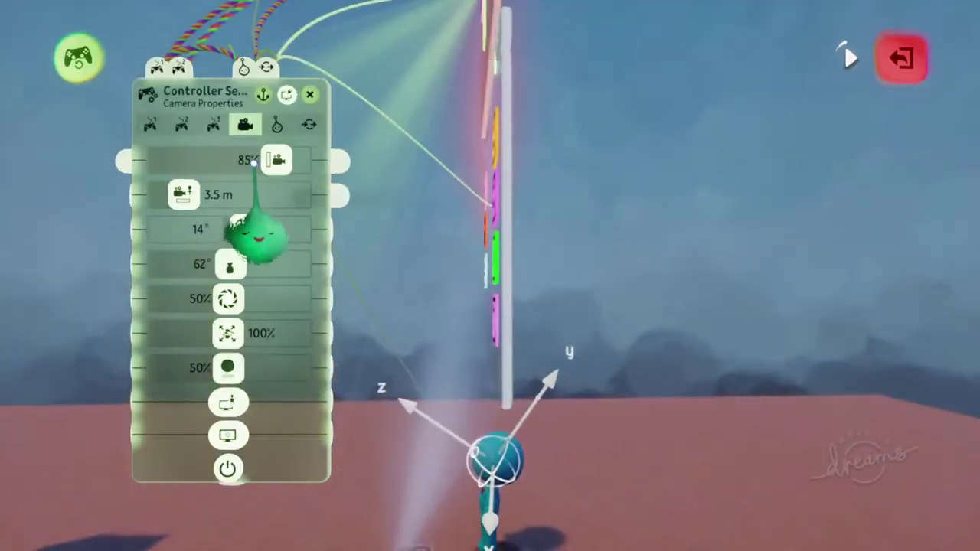
left_click_drag(276, 159, 242, 160)
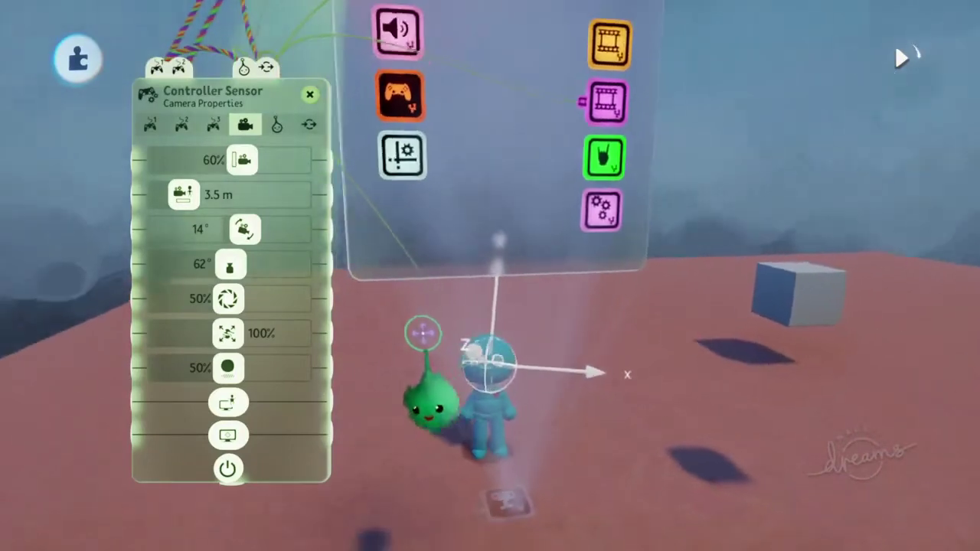
Restart Test Mode and raise Camera Distance from 3.5 m to 11.9 m.
key("Escape")
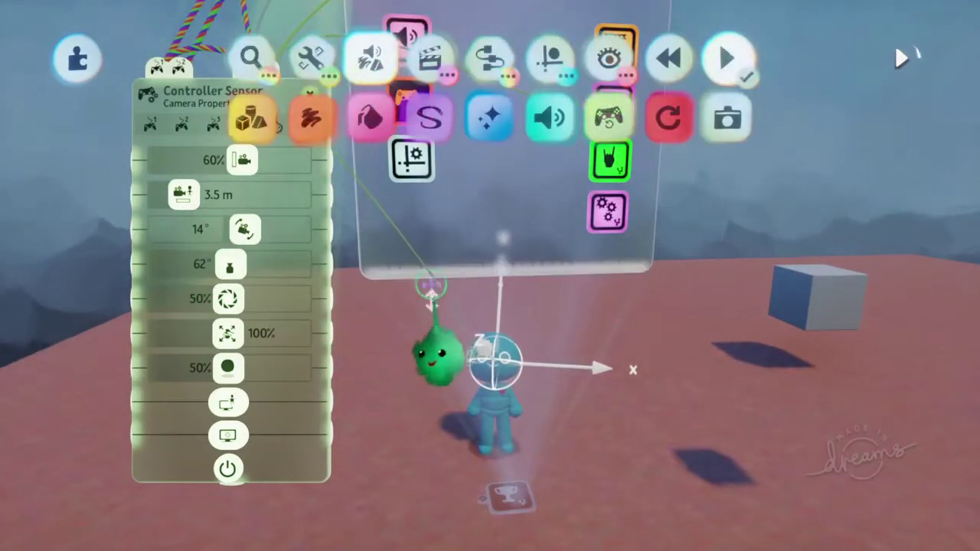
left_click(608, 117)
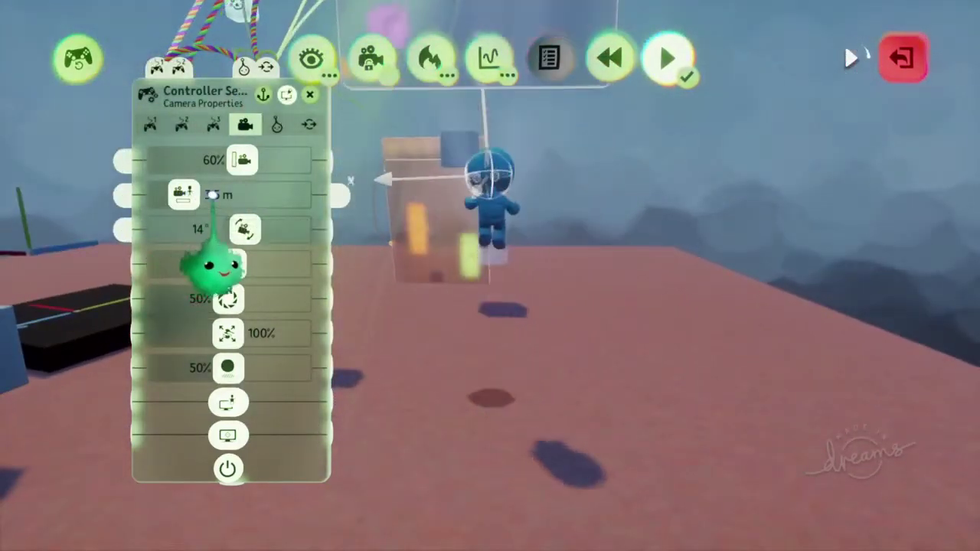
left_click_drag(184, 195, 218, 195)
left_click_drag(230, 264, 258, 273)
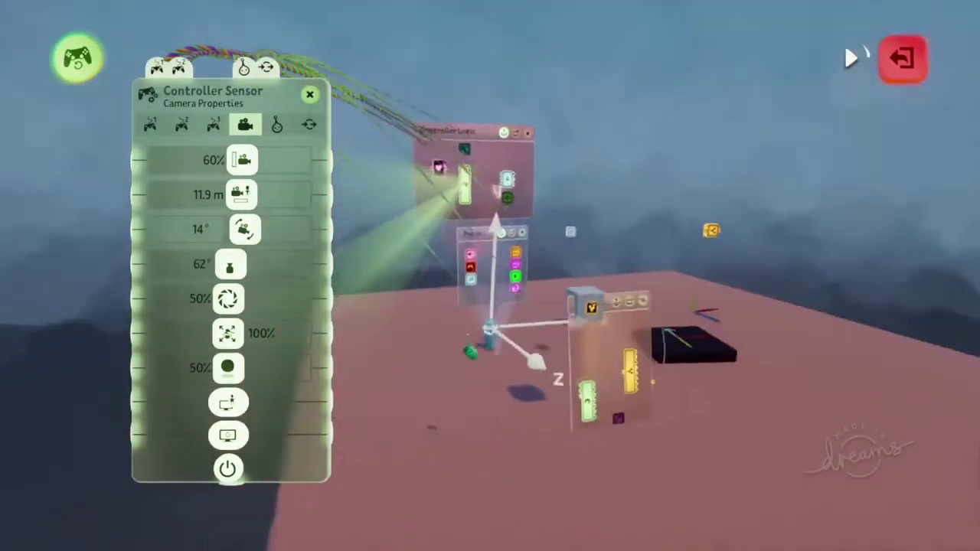
Restart the test, lower camera tilt to 11° then raise it, and duplicate the red cube.
key("Escape")
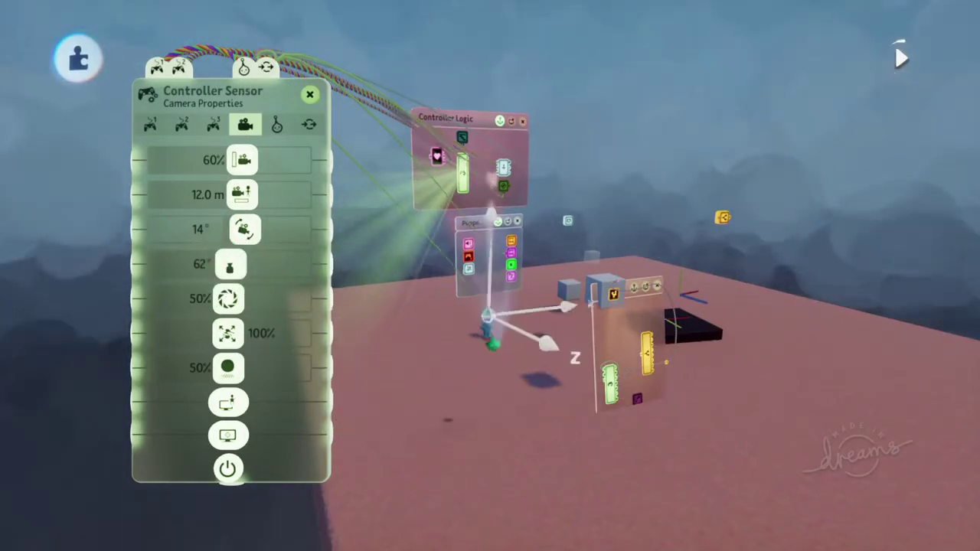
key("p")
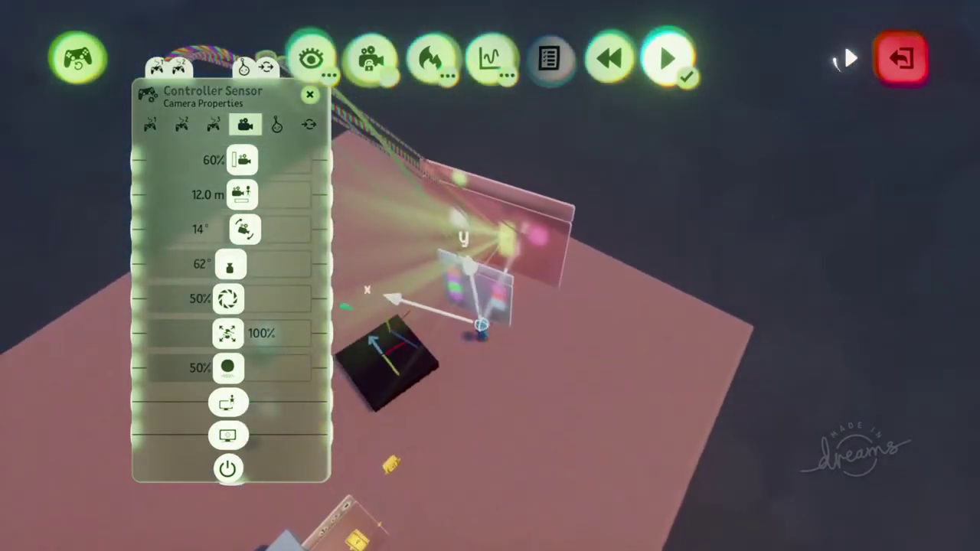
left_click_drag(254, 308, 236, 306)
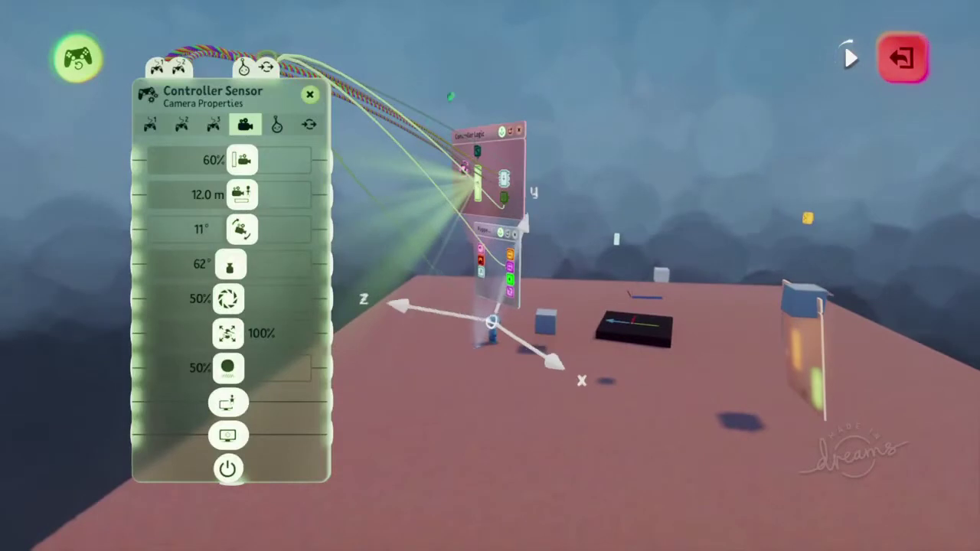
left_click_drag(241, 228, 291, 229)
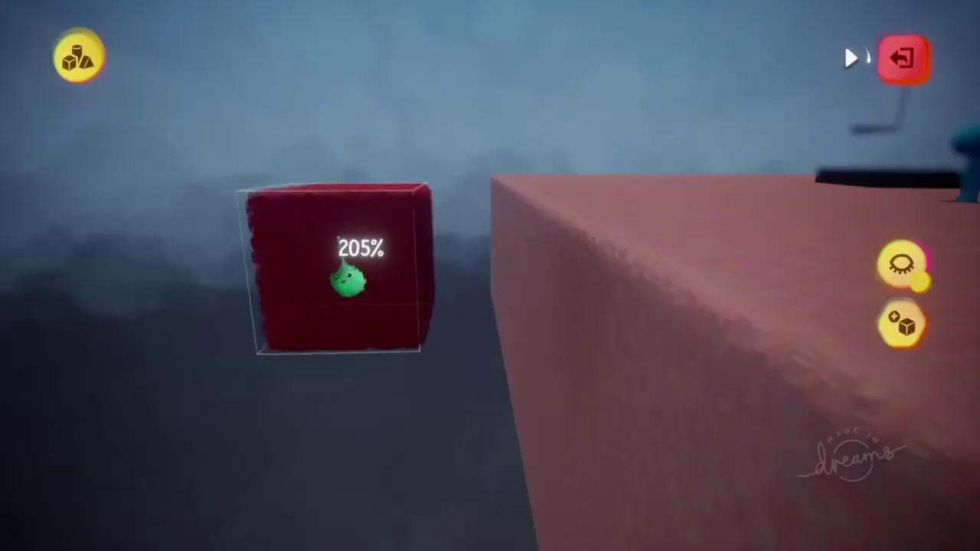
left_click_drag(348, 282, 282, 294)
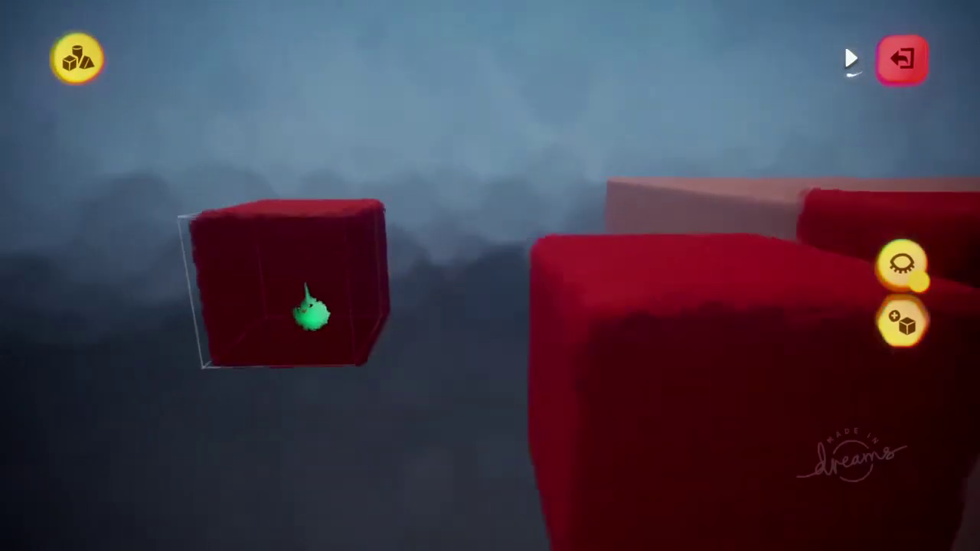
Leave sculpting and play the level with the duplicated red cubes.
key("Escape")
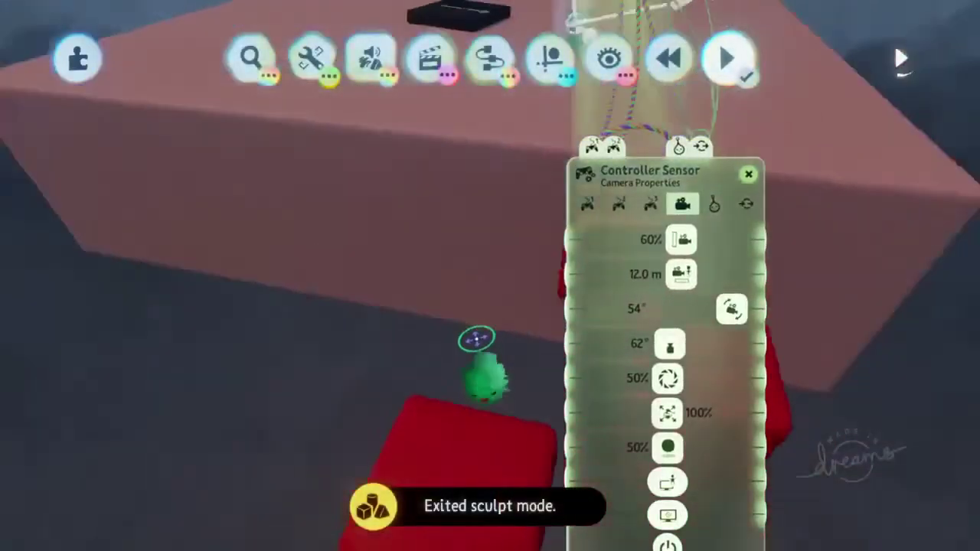
key("Escape")
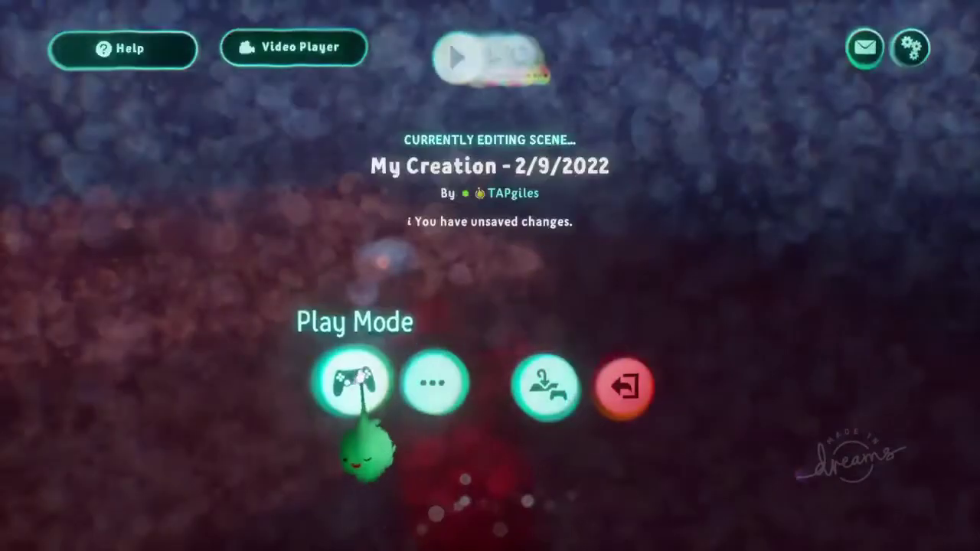
left_click(350, 383)
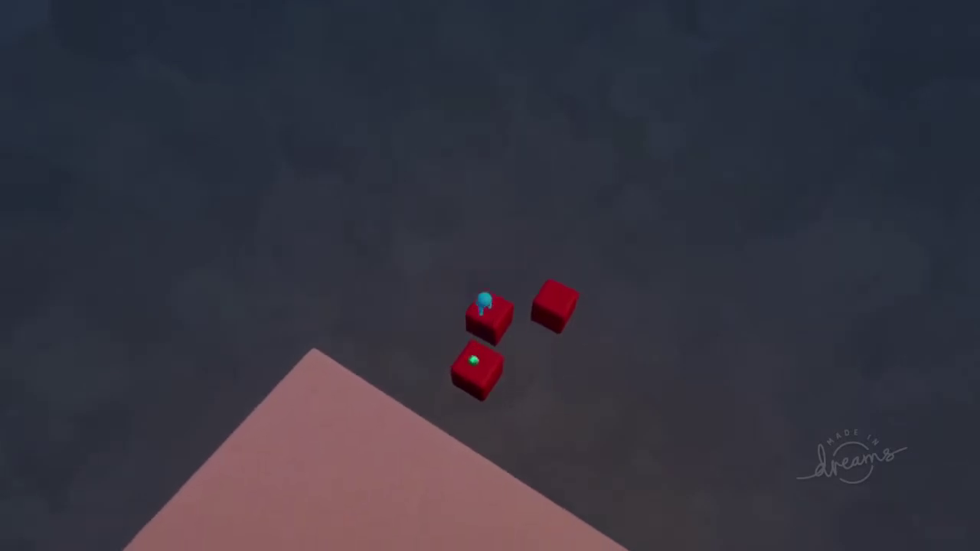
Return to Edit Mode and lower the camera tilt from 54° to 11°.
key("Escape")
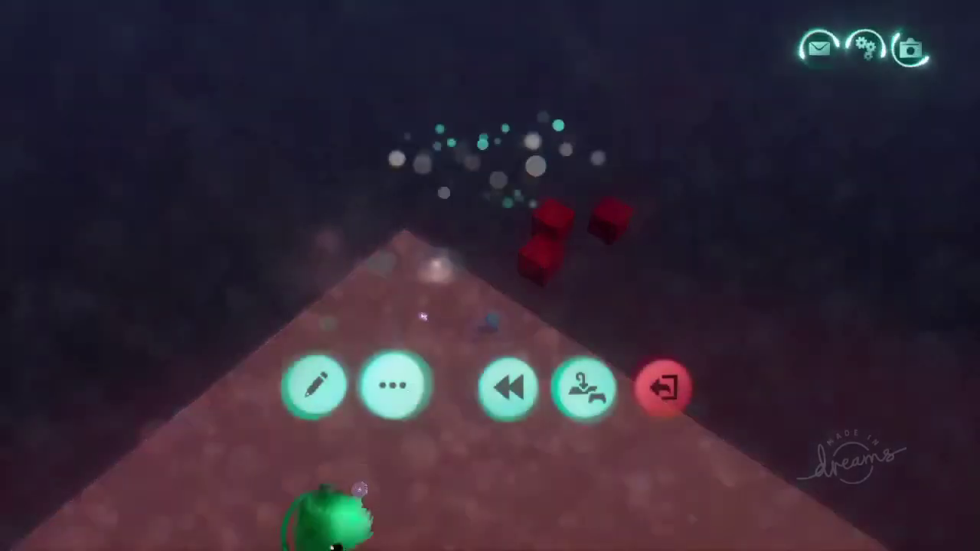
left_click(313, 385)
left_click_drag(680, 379, 672, 417)
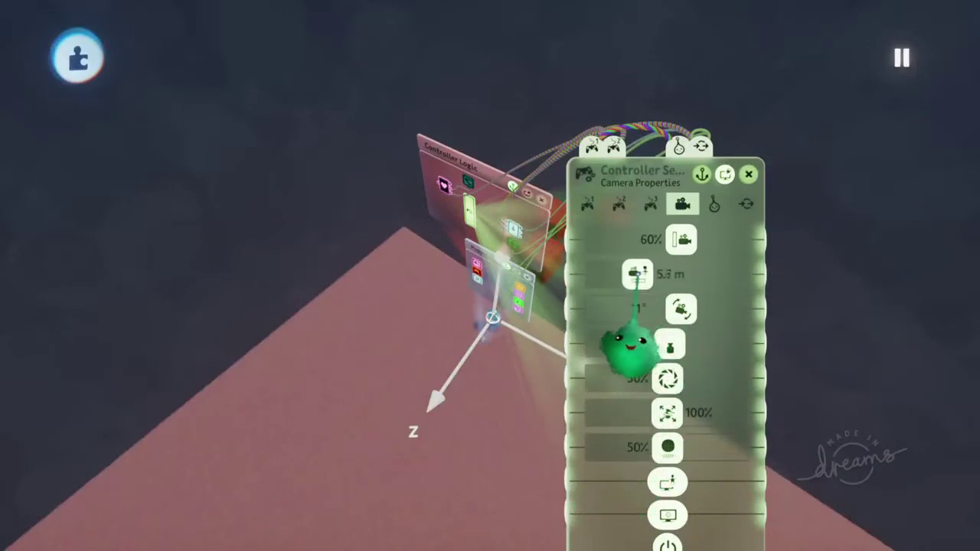
Play-test the puppet hopping across the red cubes onto the pink platform.
key("Escape")
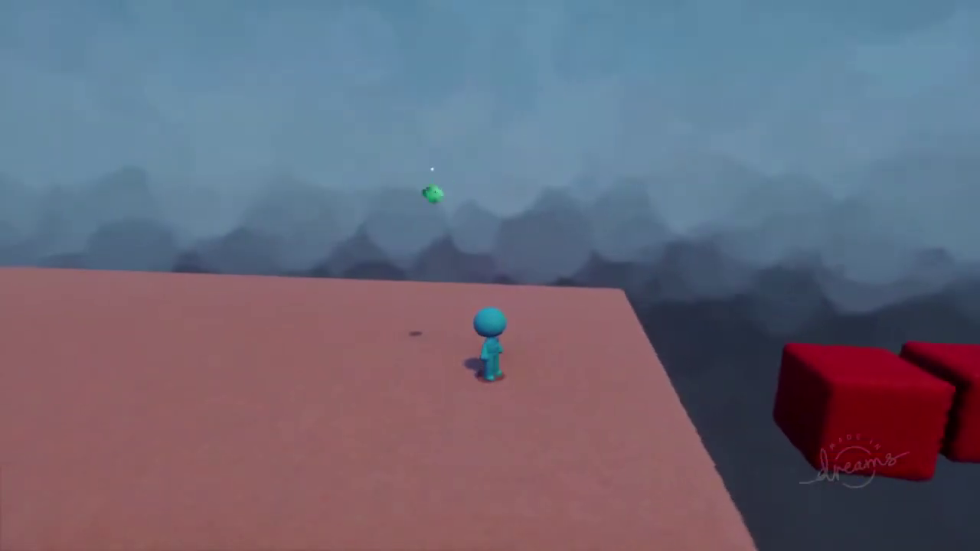
Return to Edit Mode and take a Camera Pointer from Gadgets > Camera gadgets near the red cubes.
key("Escape")
left_click(316, 386)
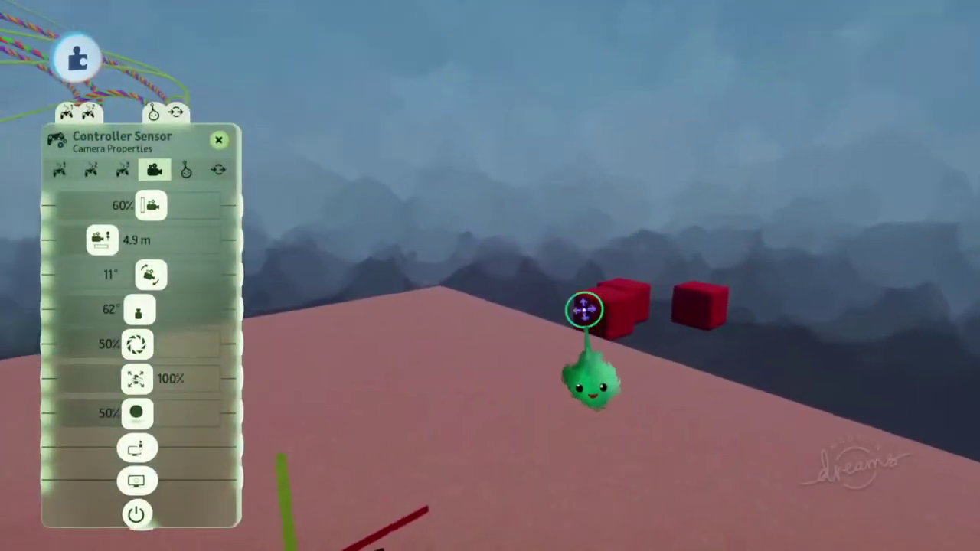
left_click(490, 59)
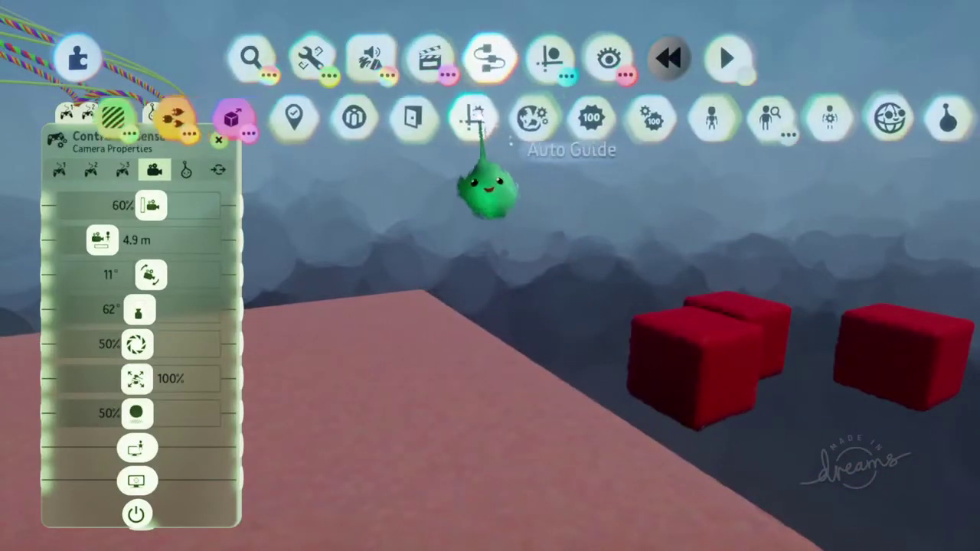
left_click(482, 118)
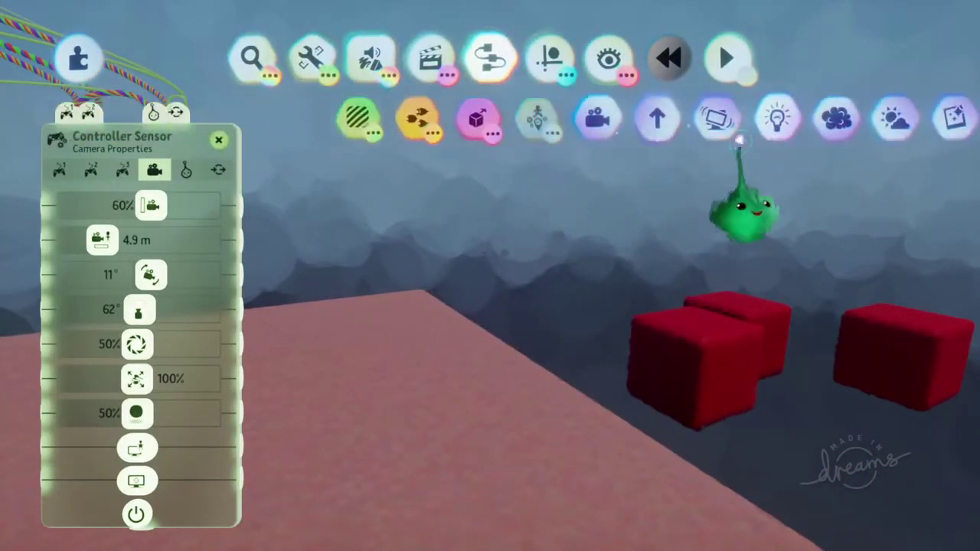
left_click(693, 119)
middle_click_drag(578, 348, 405, 376)
key("Escape")
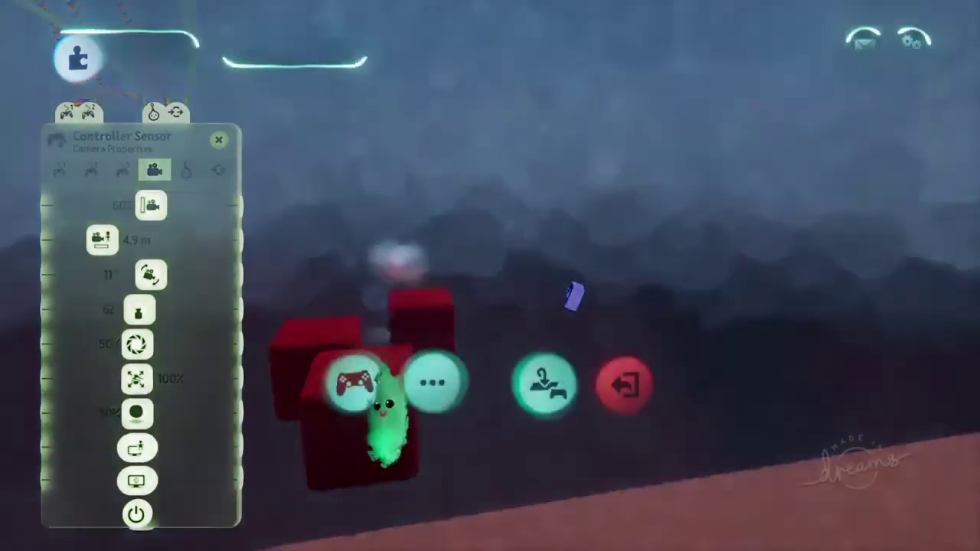
Play the level with the overhead camera following the puppet, then switch back to editing.
left_click(354, 383)
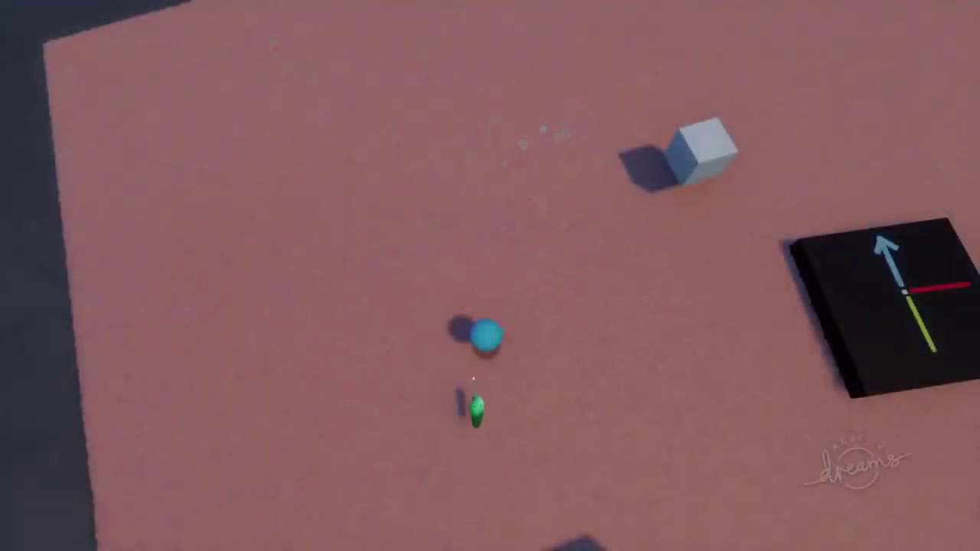
middle_click_drag(521, 396, 510, 352)
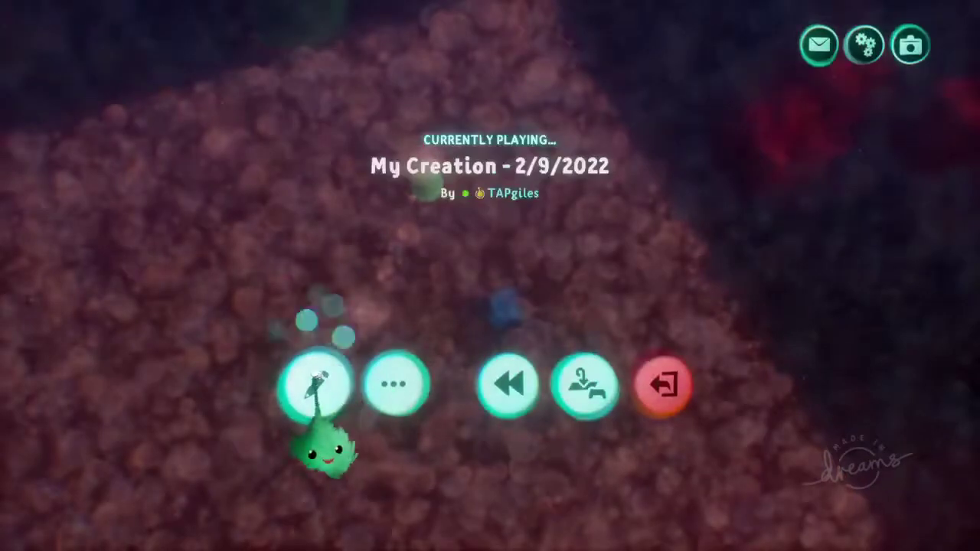
left_click(314, 386)
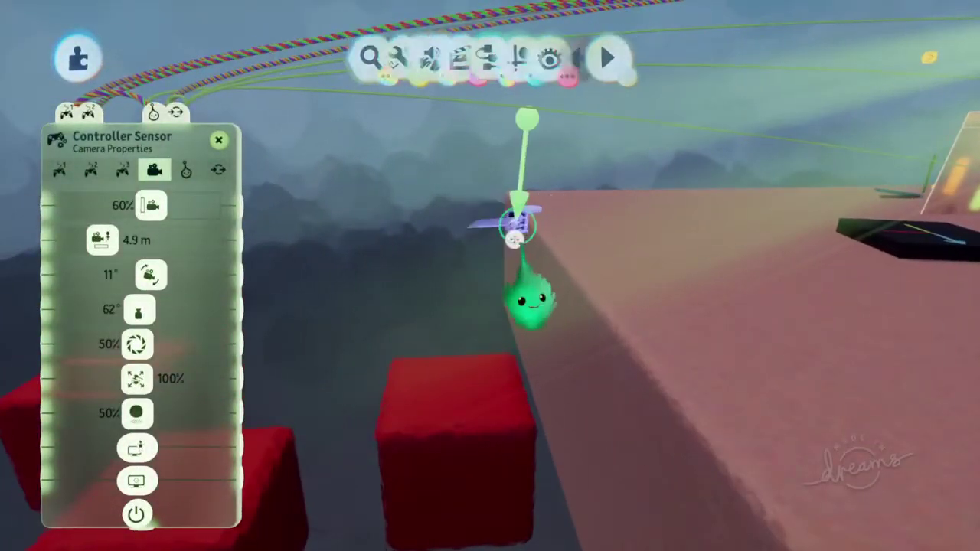
Close the sensor settings and change the Trigger Zone shape from sphere to box.
key("Escape")
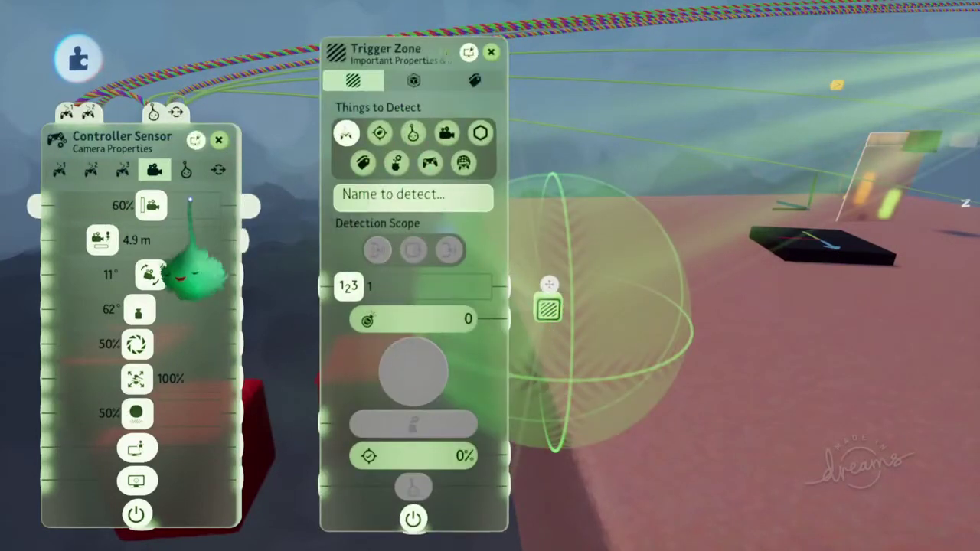
key("Escape")
left_click(413, 80)
left_click(383, 131)
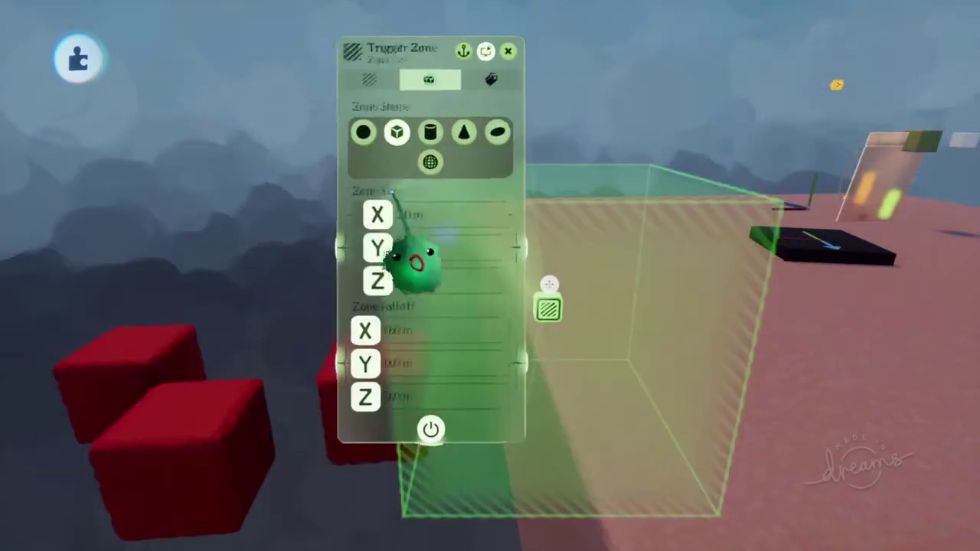
Stretch the box zone to 5.7 m wide and taller over the red cubes, then play-test.
left_click_drag(547, 324, 146, 322)
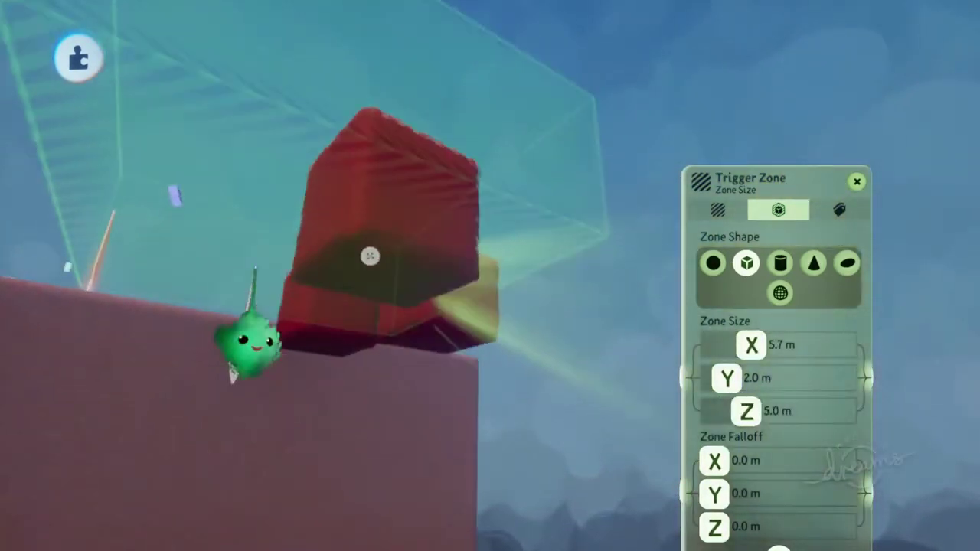
left_click_drag(245, 345, 398, 333)
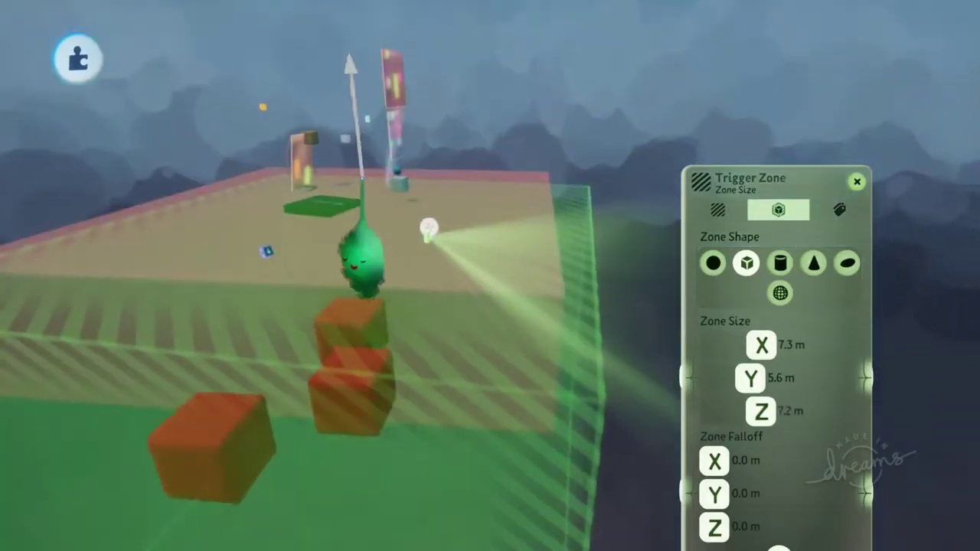
key("Escape")
key("Escape")
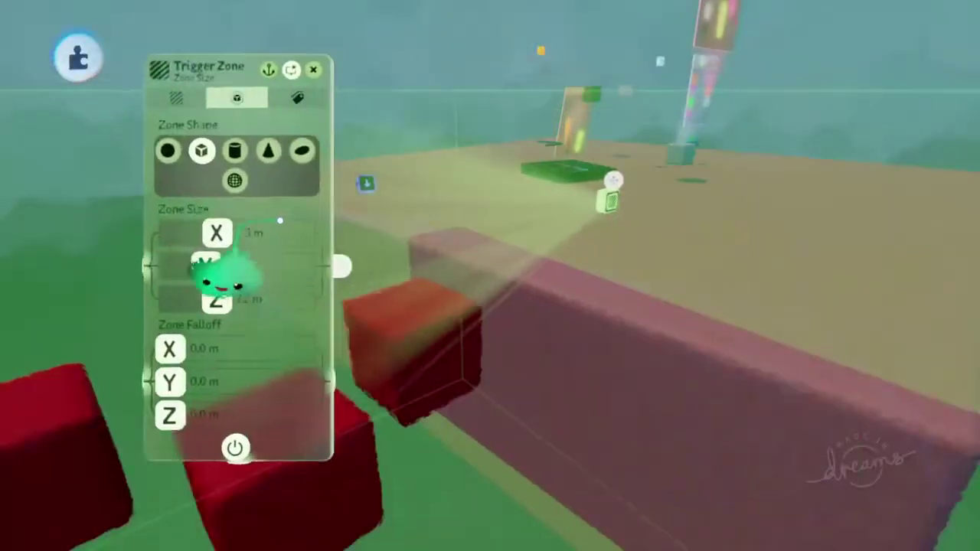
key("Left")
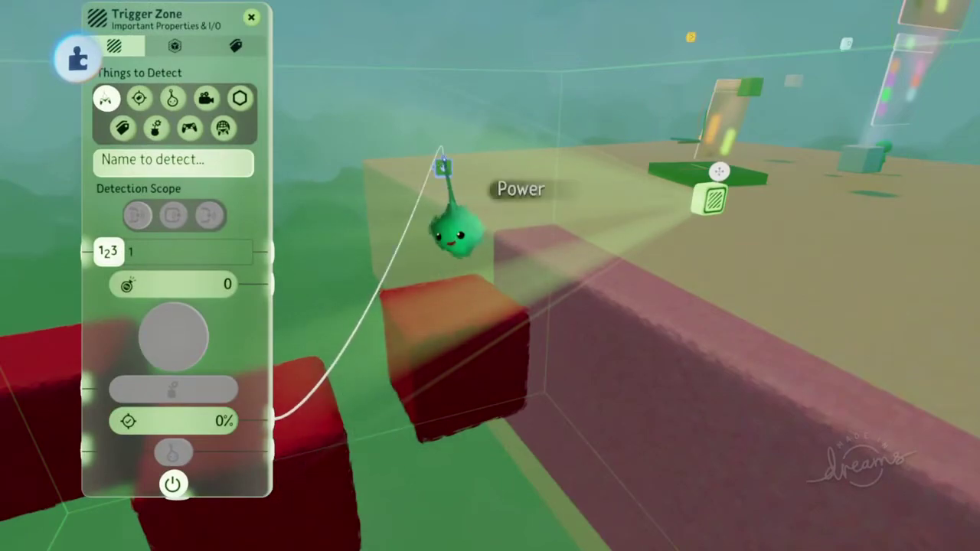
key("Escape")
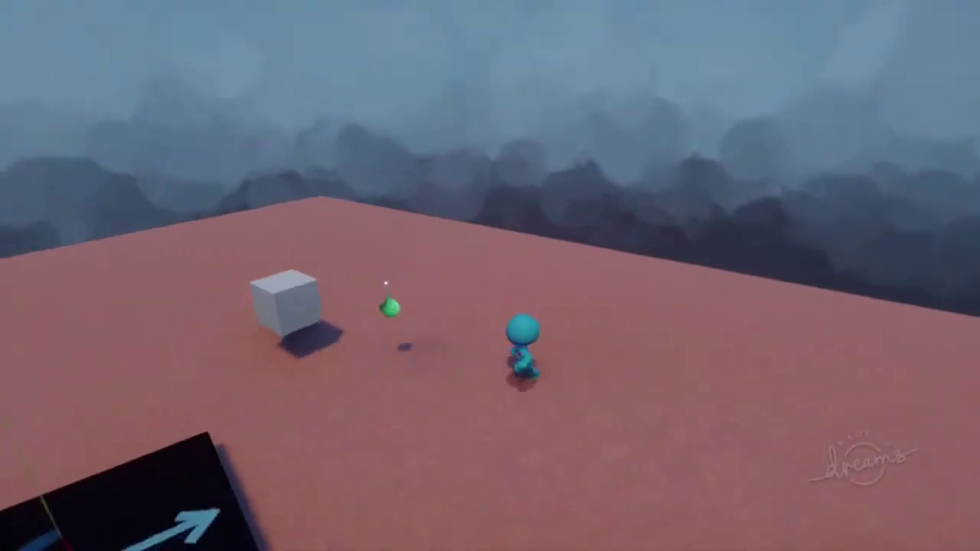
Return to editing and set the puppet's Controller Sensor camera tilt from 11° to 46°.
key("Escape")
left_click(315, 390)
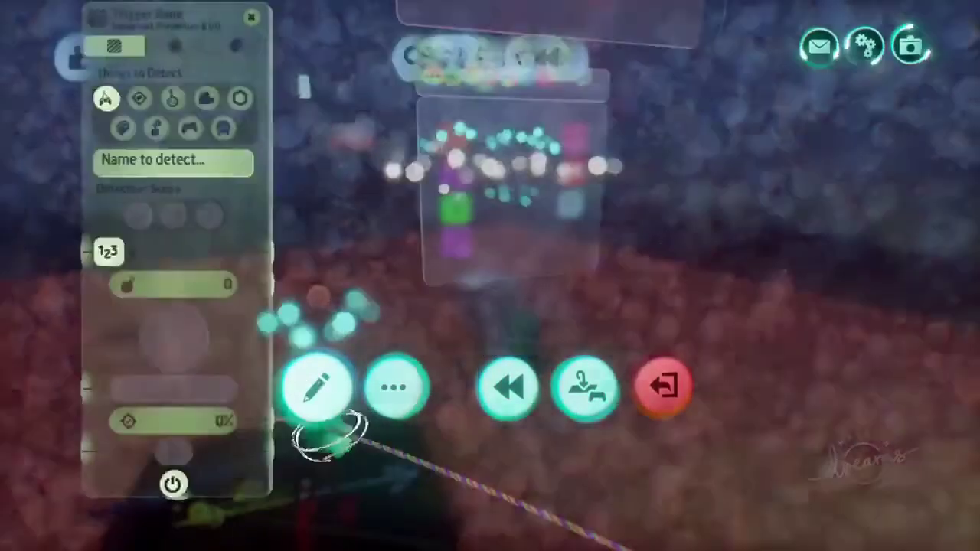
key("Escape")
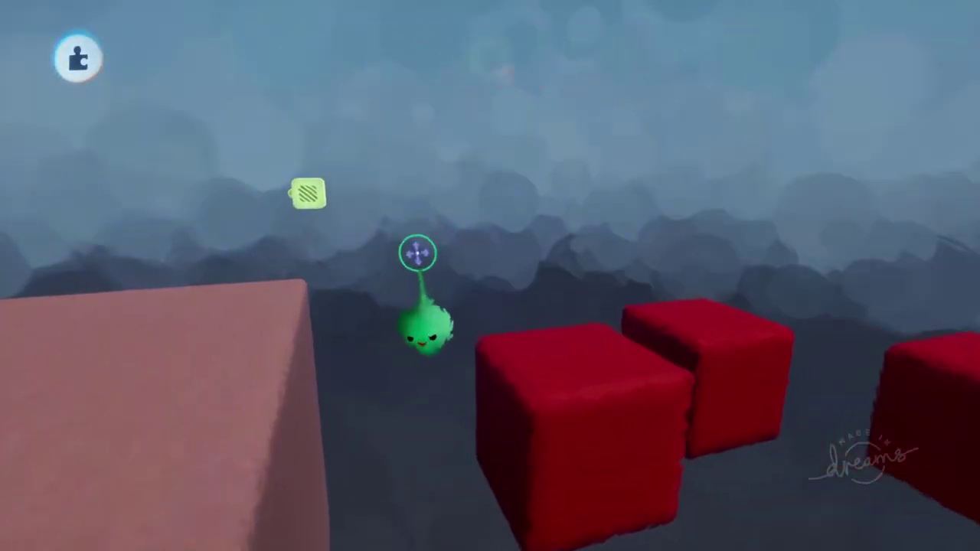
mouse_move(433, 113)
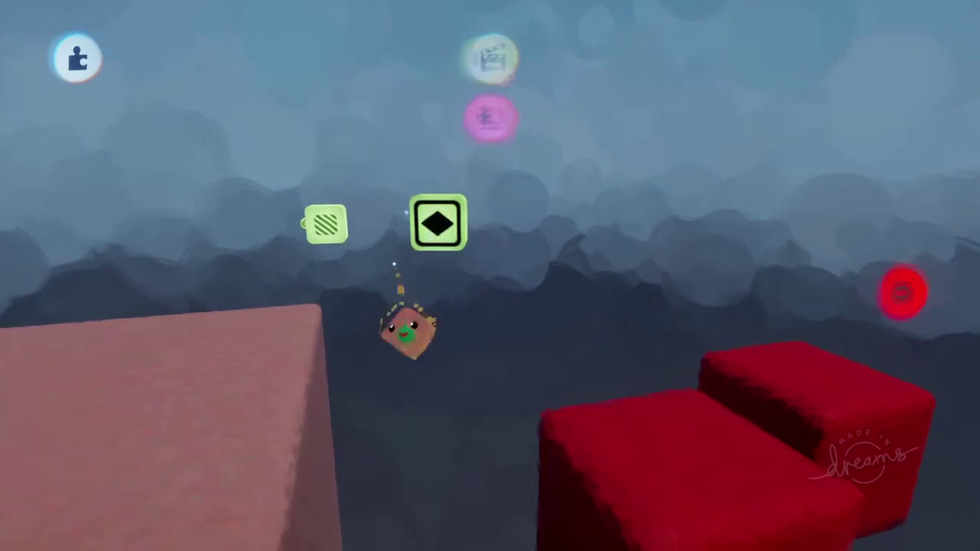
left_click(418, 316)
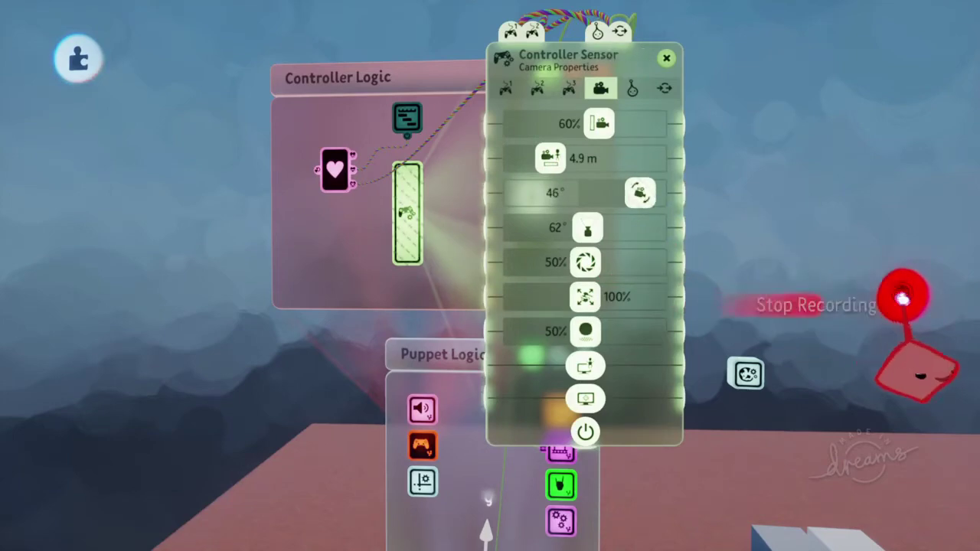
Close the logic panels and start a fresh play-test.
key("Escape")
key("Escape")
mouse_move(569, 298)
middle_mouse_down()
mouse_move(573, 260)
mouse_move(559, 305)
middle_mouse_up()
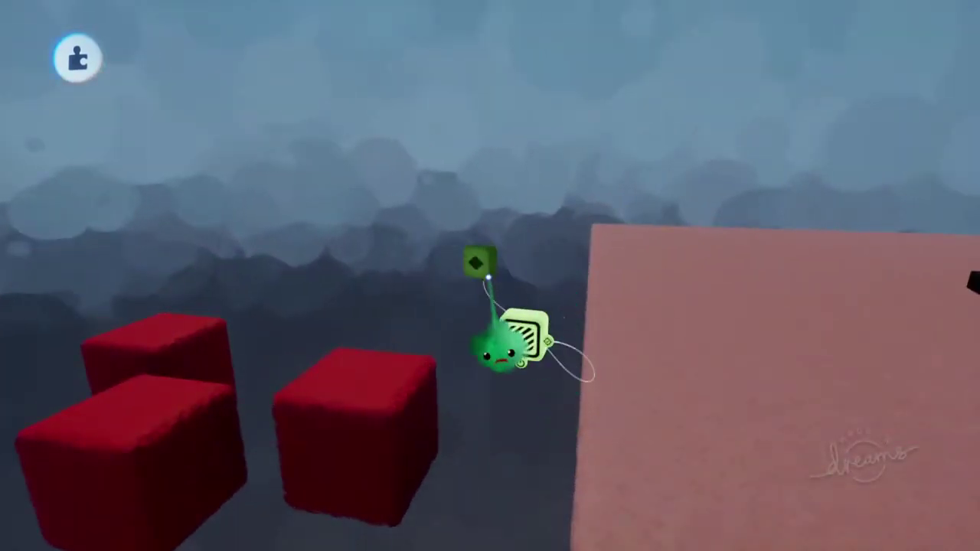
key("Escape")
left_click(544, 386)
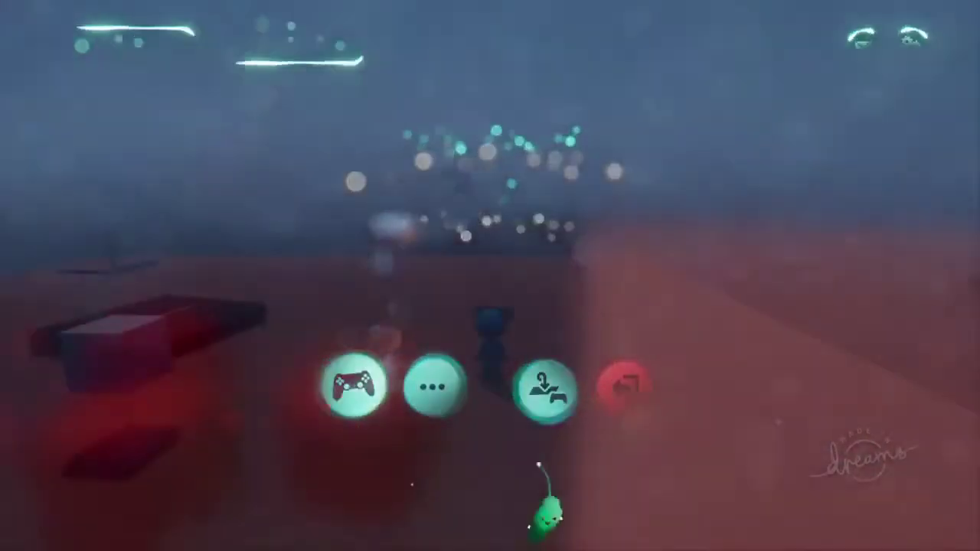
Orbit the camera around the running puppet near the red cubes, then pause the play-test.
middle_click_drag(555, 383, 511, 390)
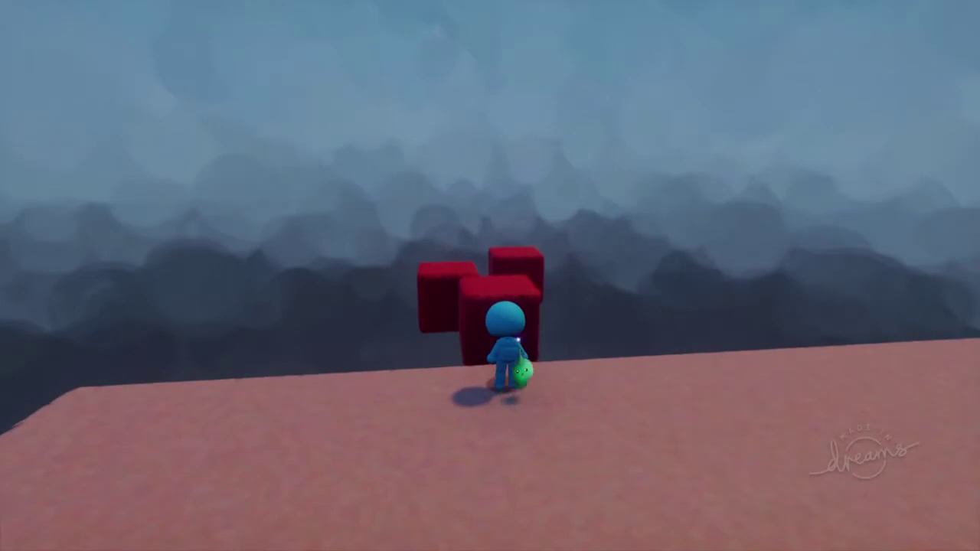
middle_click_drag(576, 429, 477, 310)
middle_click_drag(671, 286, 594, 366)
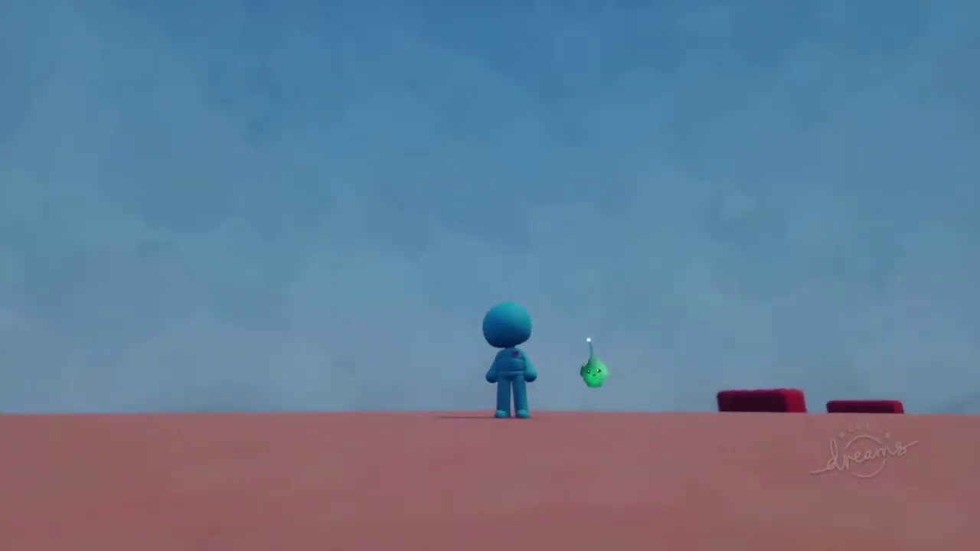
mouse_move(605, 295)
middle_mouse_down()
mouse_move(592, 293)
mouse_move(585, 320)
mouse_move(590, 312)
mouse_move(598, 332)
mouse_move(585, 299)
mouse_move(401, 124)
middle_mouse_up()
key("Escape")
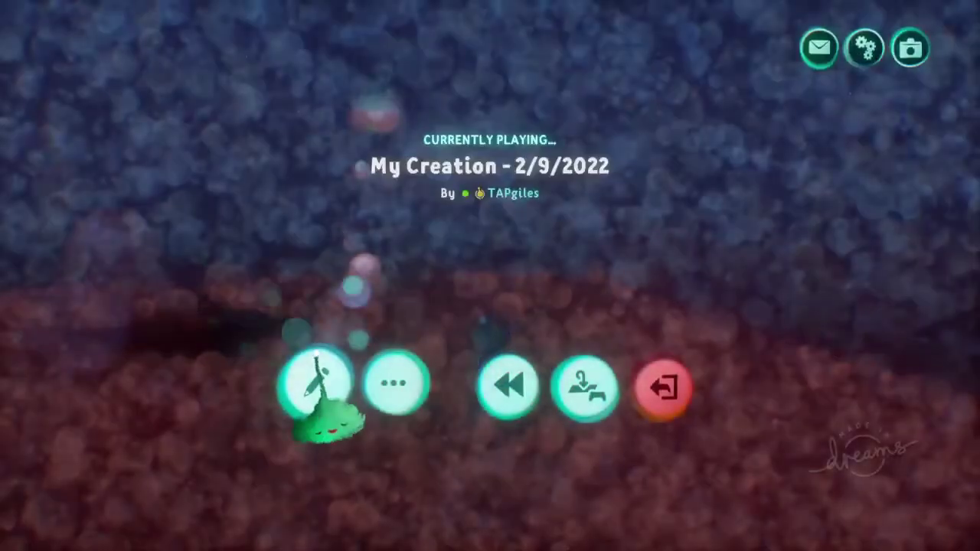
Back in edit mode, place a new Camera gadget above the floor.
left_click(317, 383)
middle_click_drag(280, 372, 534, 243)
middle_click_drag(531, 169, 547, 109)
left_click(489, 59)
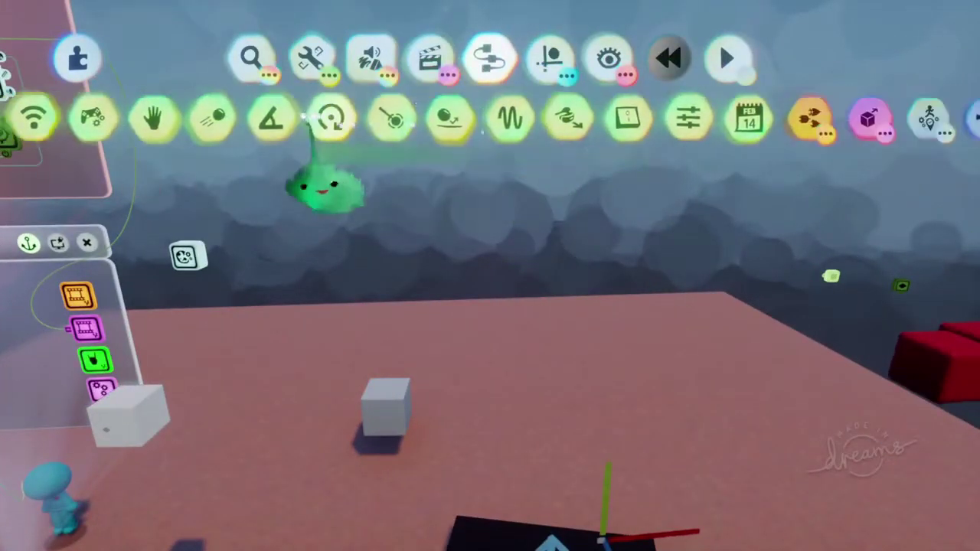
left_click(471, 119)
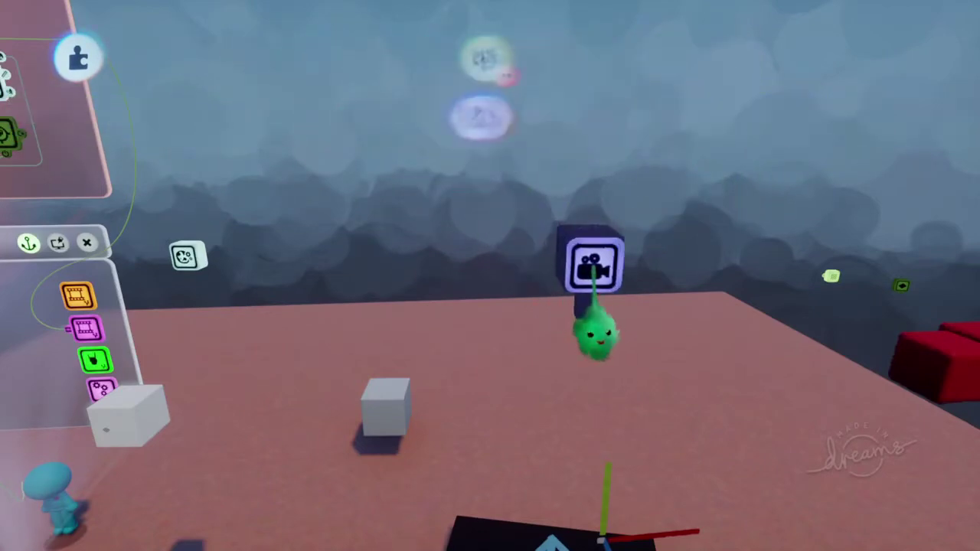
middle_click_drag(602, 408, 551, 353)
middle_click_drag(410, 274, 527, 228)
Widen the Camera gadget's angle from 12° to 99° and exit the camera editor.
left_click(404, 245)
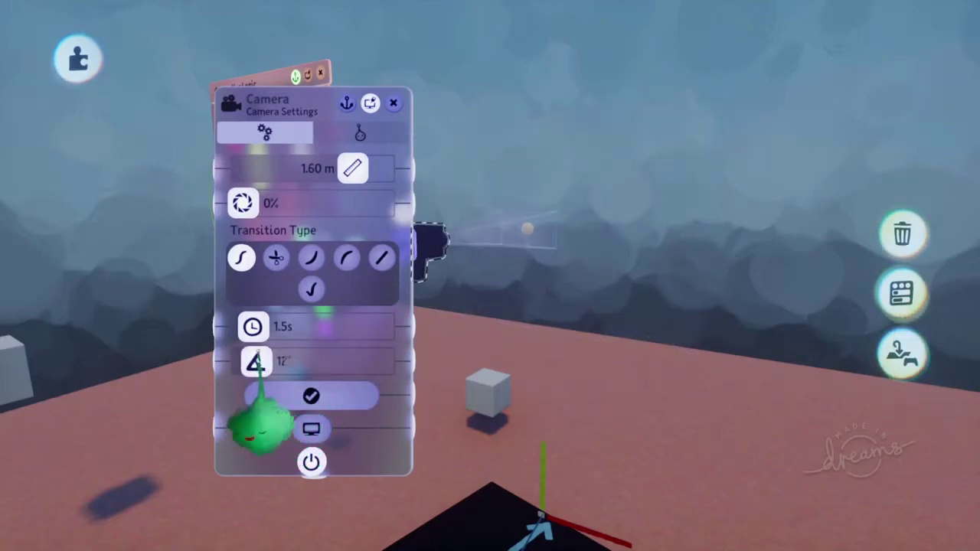
middle_click_drag(490, 339, 500, 231)
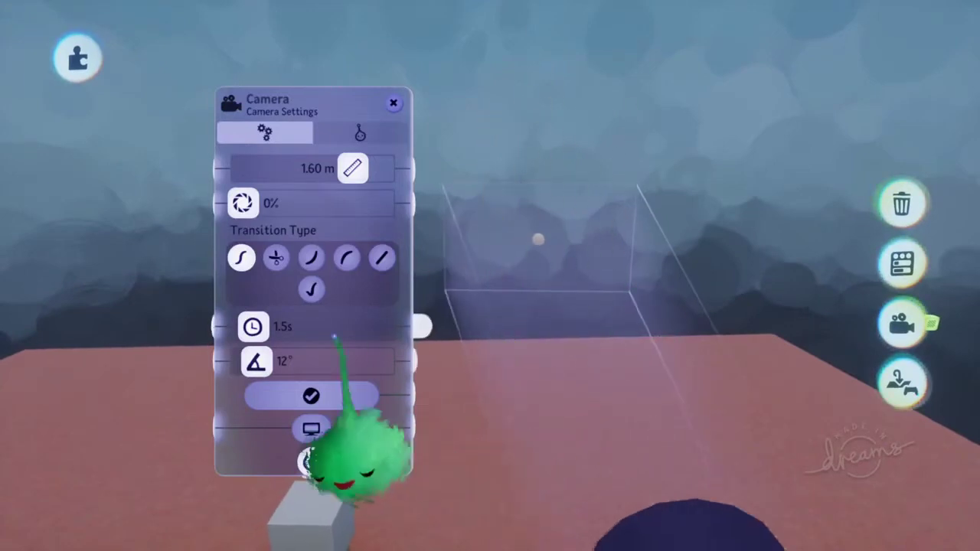
left_click_drag(255, 363, 390, 356)
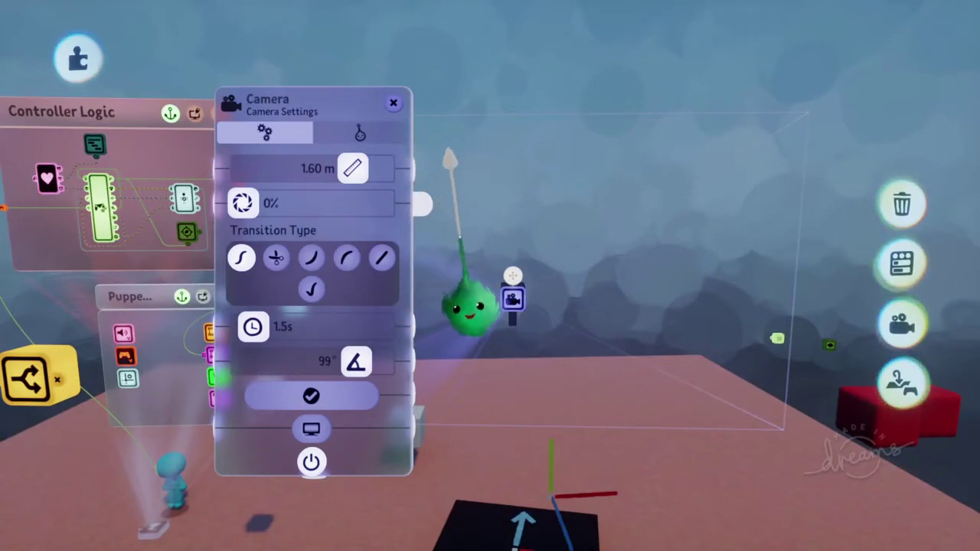
left_click(328, 396)
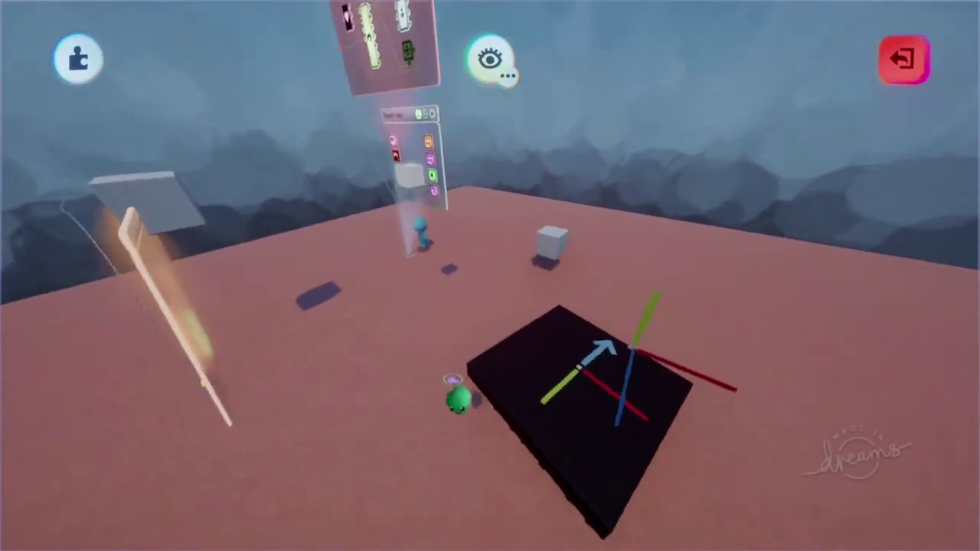
key("Escape")
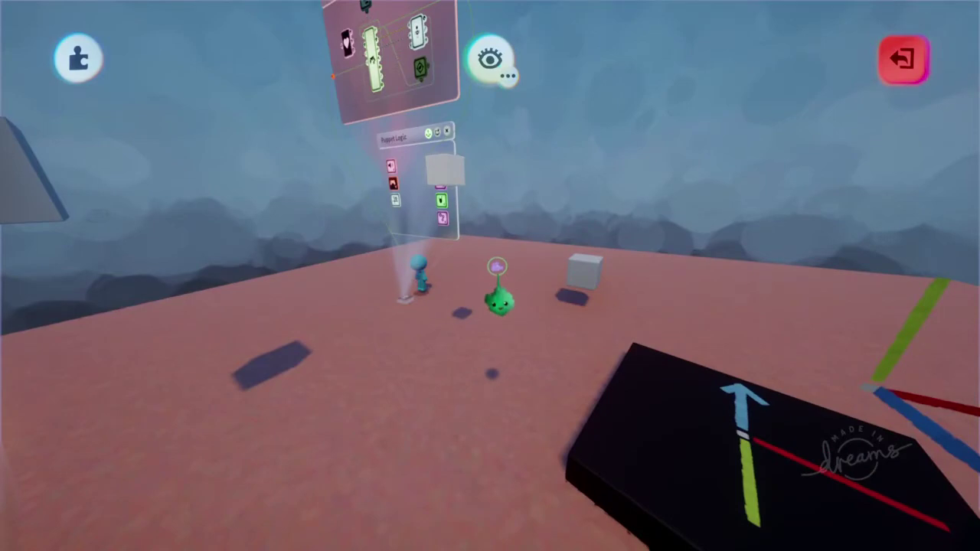
key("Escape")
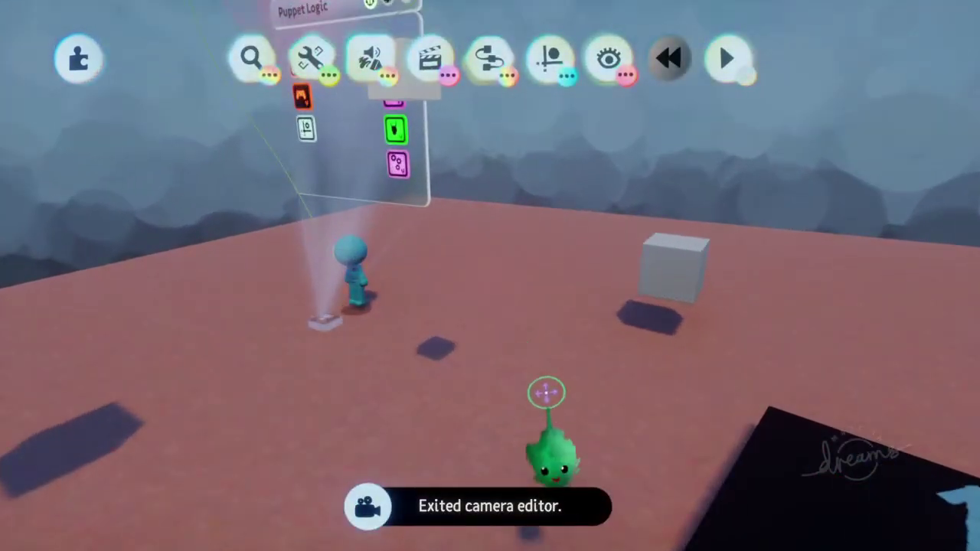
From the Camera gadget's own viewpoint, frame the blue character low and close with a 10° field of view.
left_click(501, 303)
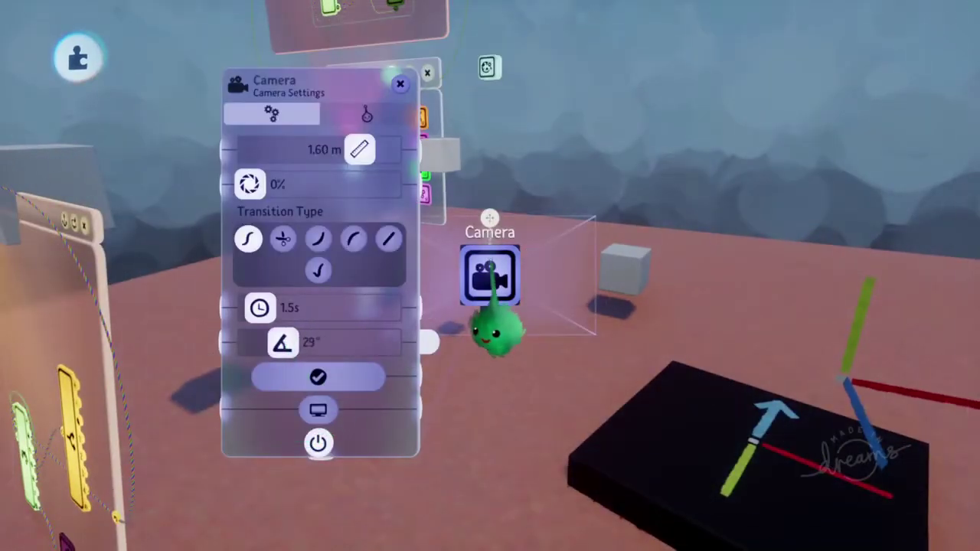
left_click(490, 272)
left_click_drag(287, 260, 34, 329)
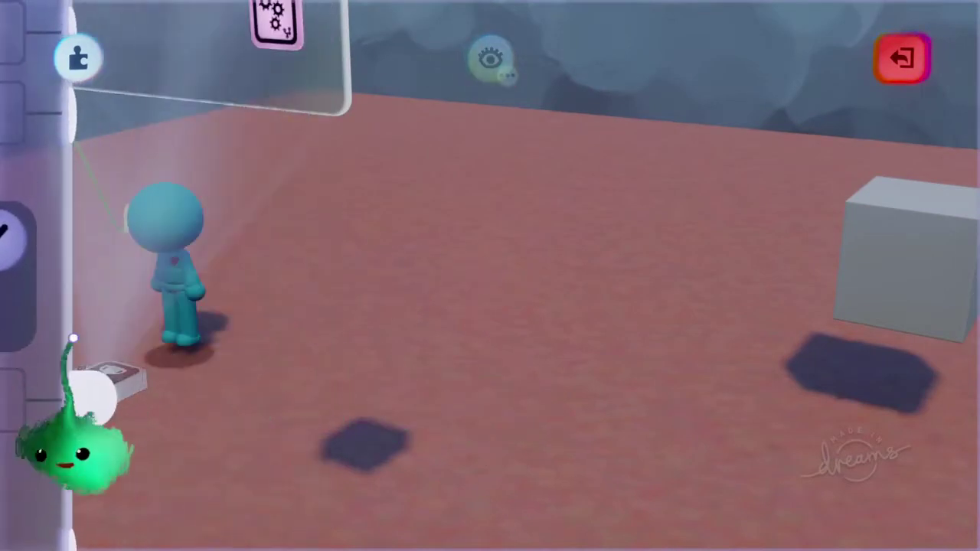
left_click_drag(628, 260, 487, 265)
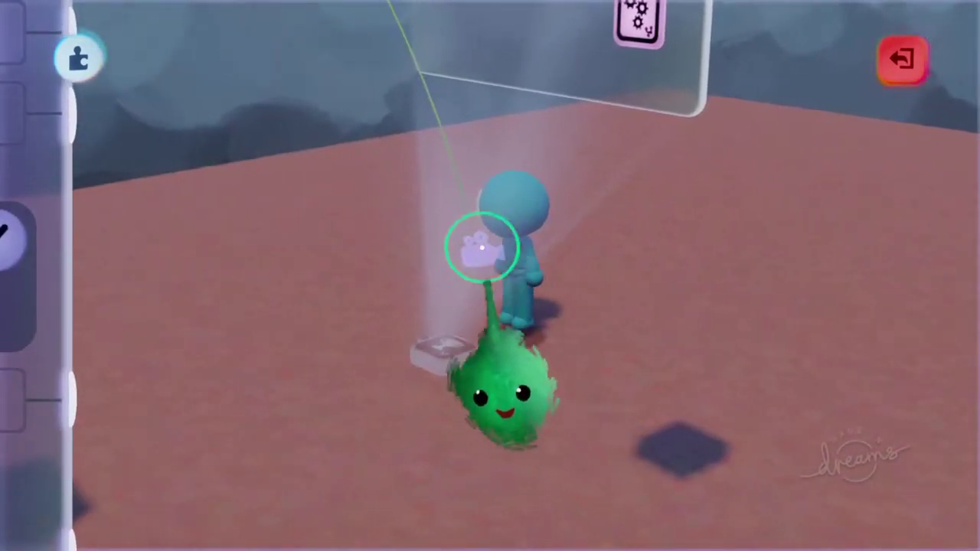
left_click_drag(539, 306, 307, 394)
key("Escape")
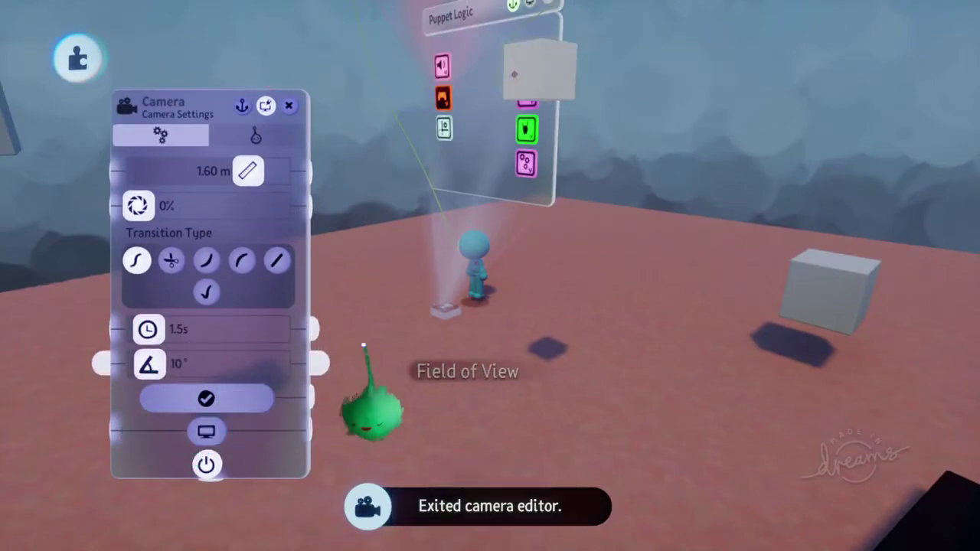
left_click(497, 323)
left_click_drag(411, 247, 482, 456)
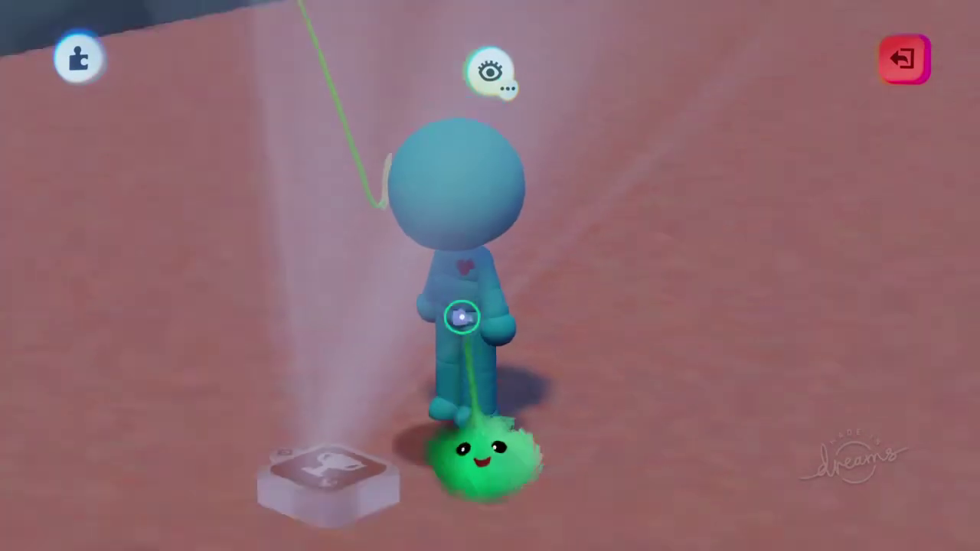
key("Escape")
key("Escape")
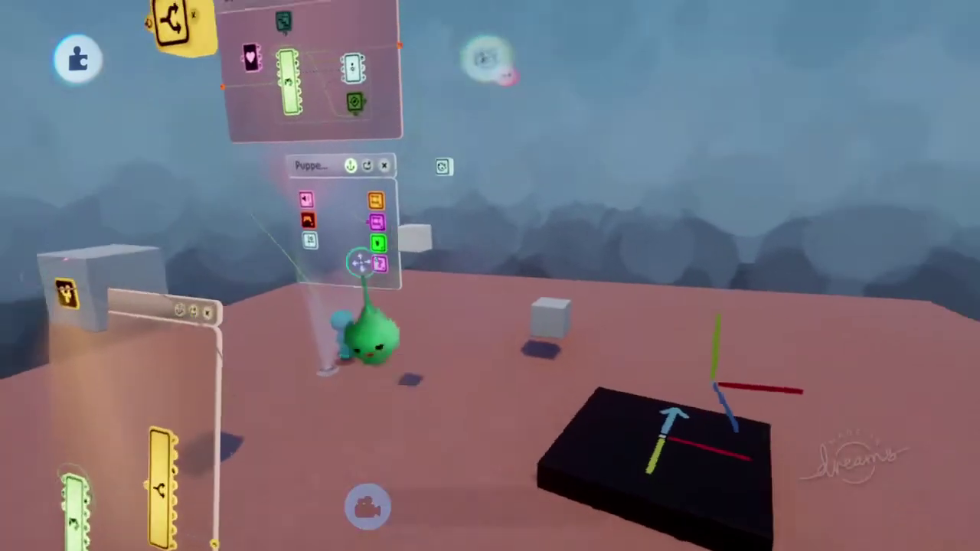
Set the Controller Sensor camera distance to 17.3 m and briefly play-test it.
left_click(376, 249)
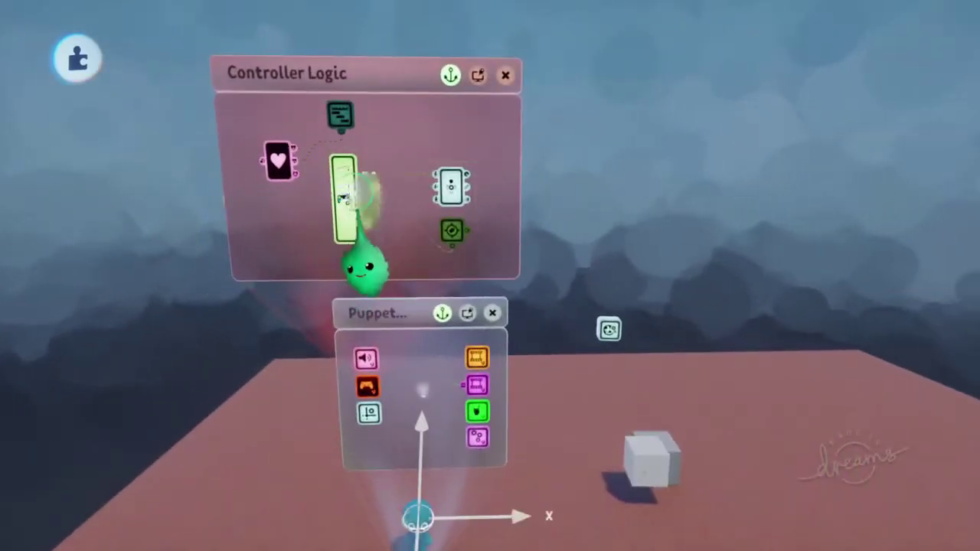
left_click(341, 229)
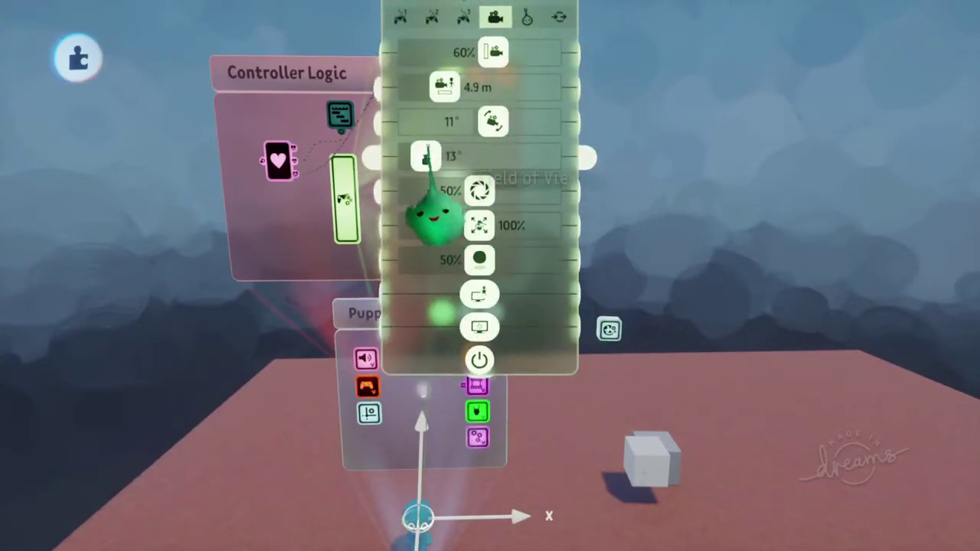
key("Escape")
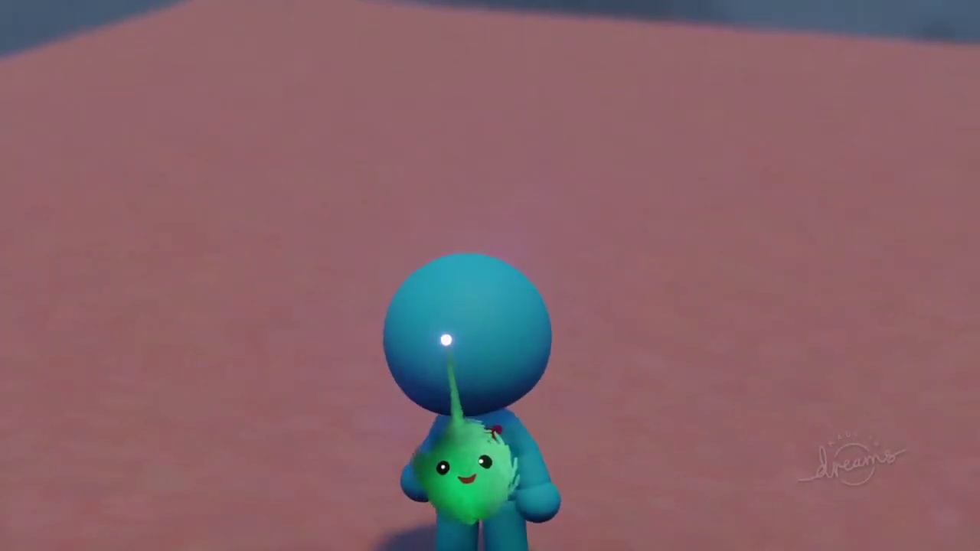
key("Escape")
left_click(318, 387)
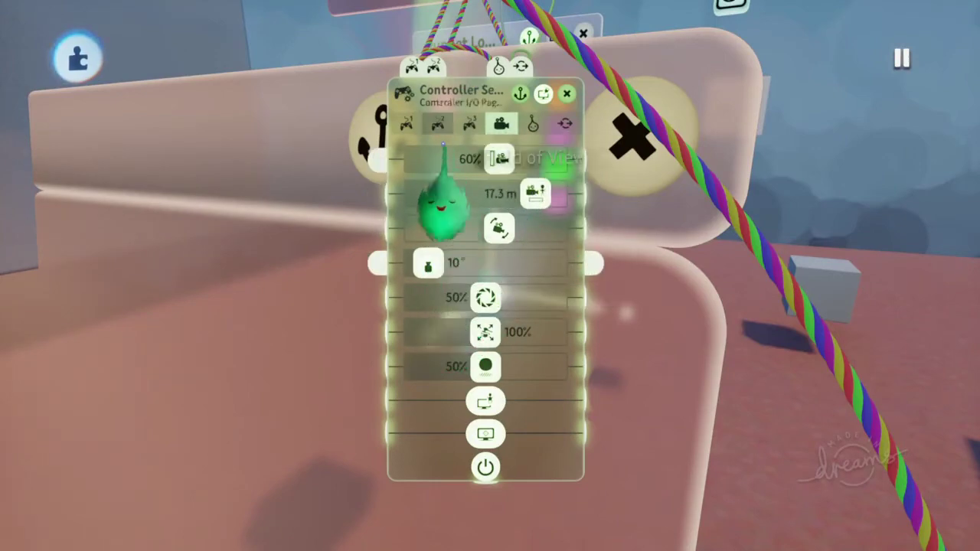
Play-test by walking the character forward across the pink platform, then pause.
key("Escape")
left_click(431, 383)
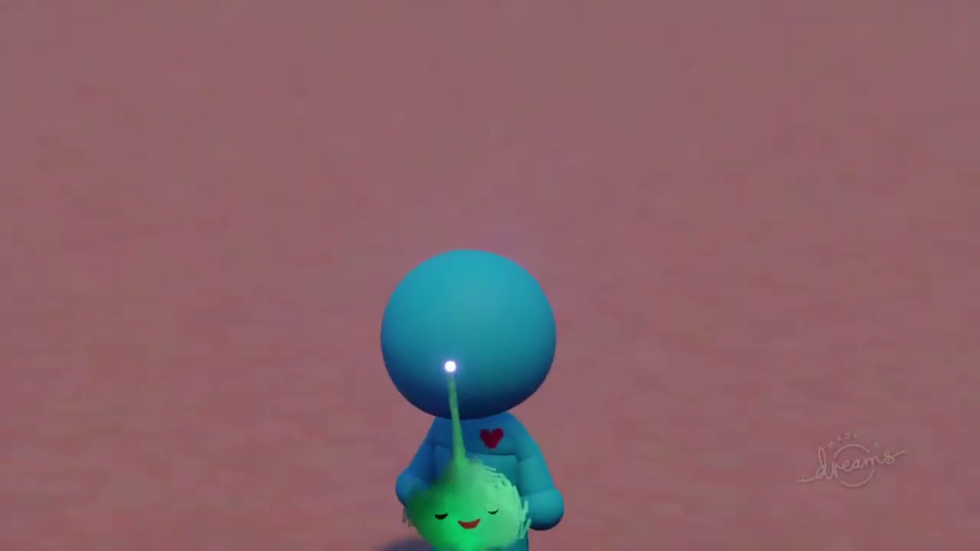
key("w")
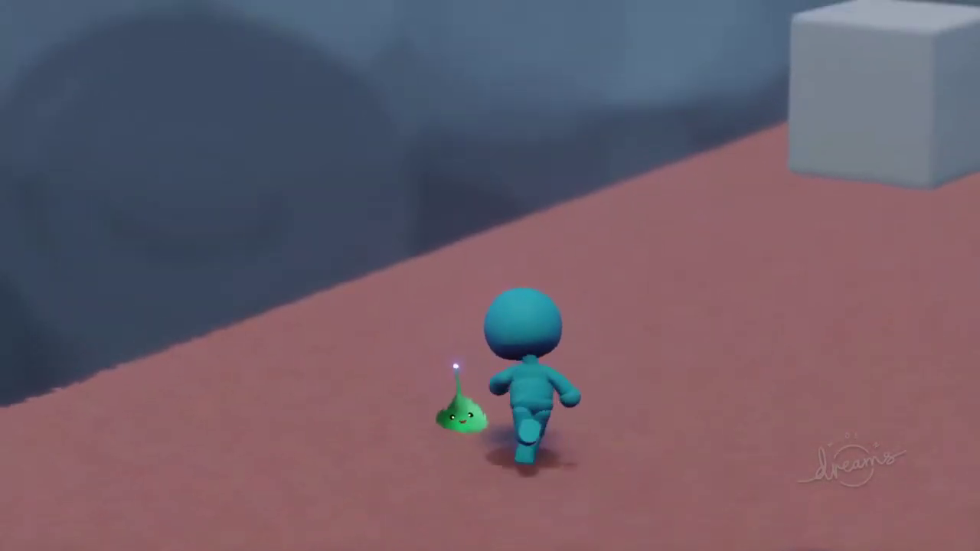
key("w")
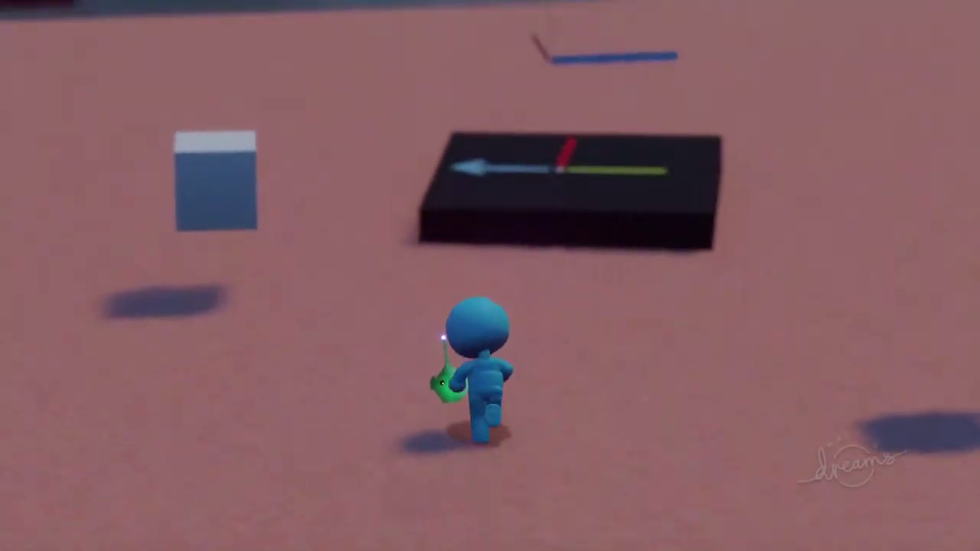
key("w")
key("Escape")
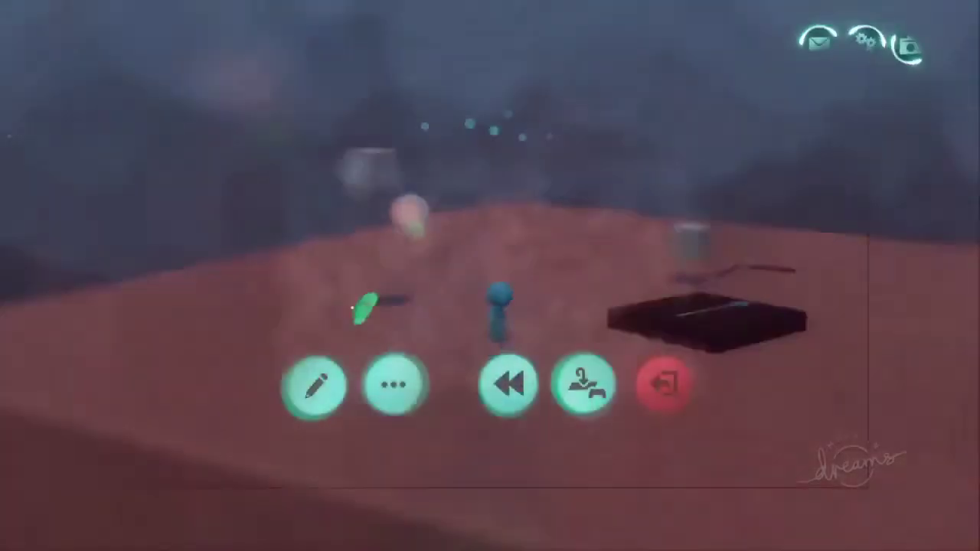
Tweak the Controller Sensor camera aperture, bringing its distance to 5.1 m, and restart Play Mode.
left_click(314, 385)
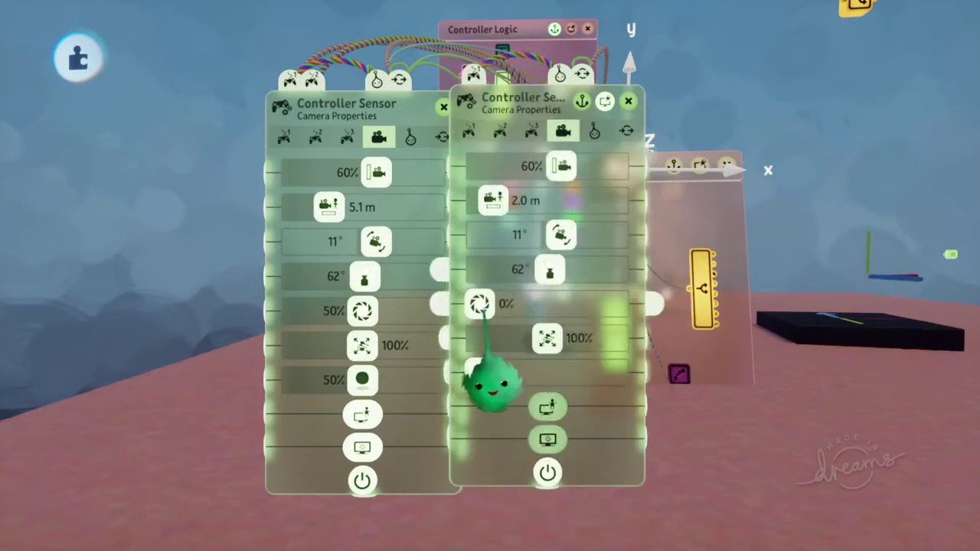
middle_click_drag(387, 376, 608, 402)
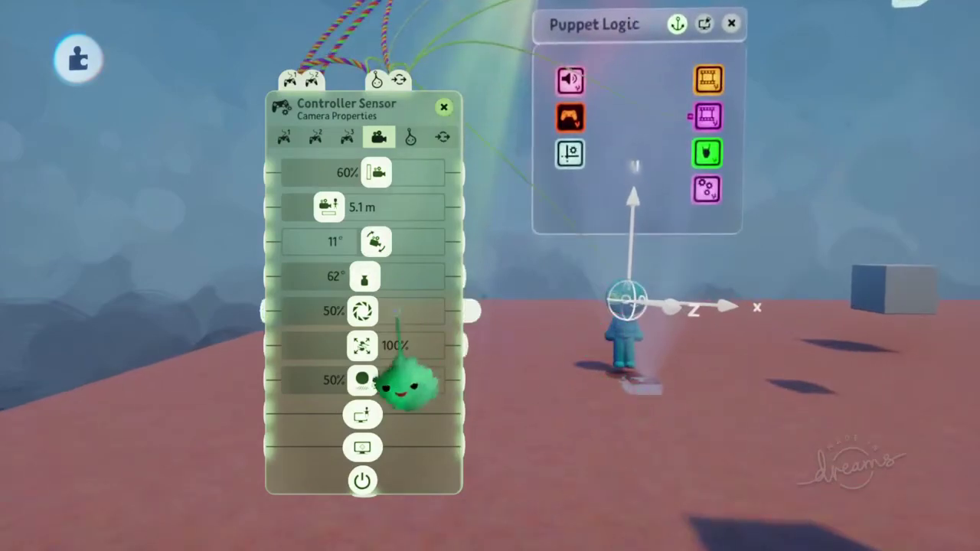
middle_click_drag(366, 382, 457, 432)
key("Escape")
left_click(350, 386)
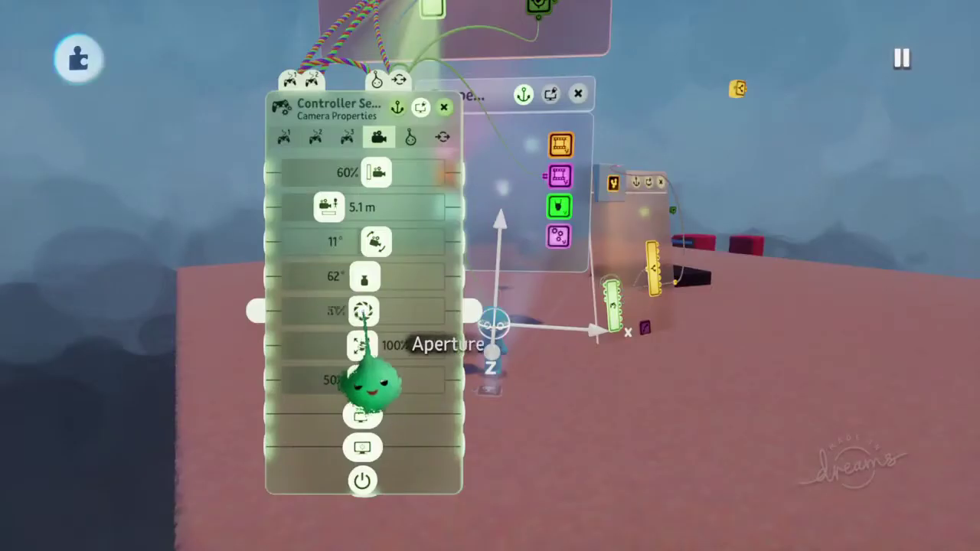
key("Escape")
left_click(353, 377)
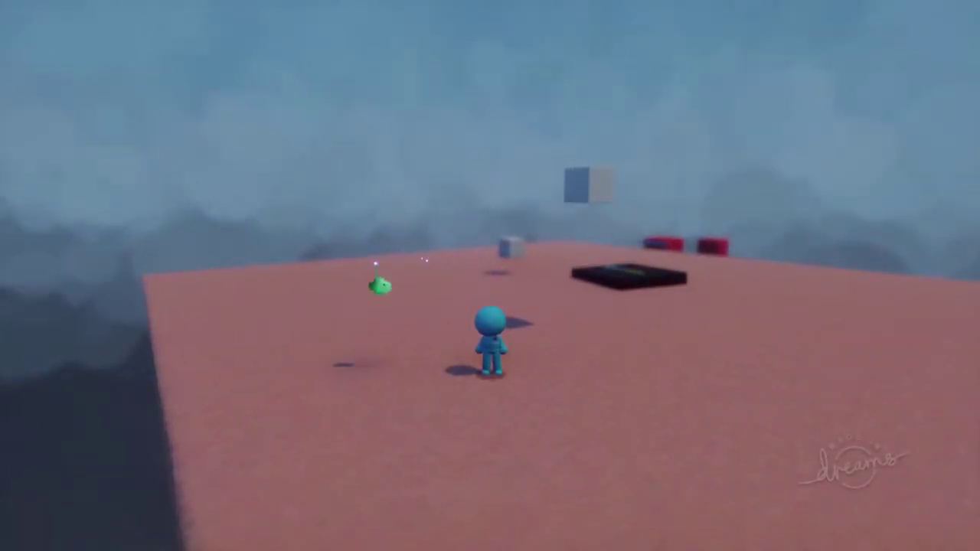
Pause, check the Controller Sensor settings in edit mode, and restart Play Mode.
key("Escape")
left_click(313, 387)
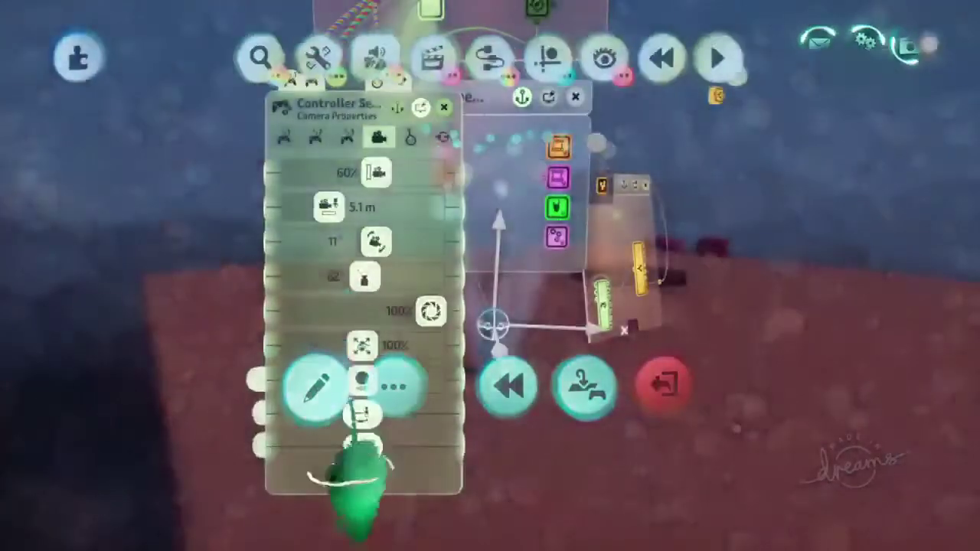
key("Escape")
left_click(352, 378)
Run the blue character past the grey cube and across the pink platform as the camera trails it.
key("Right")
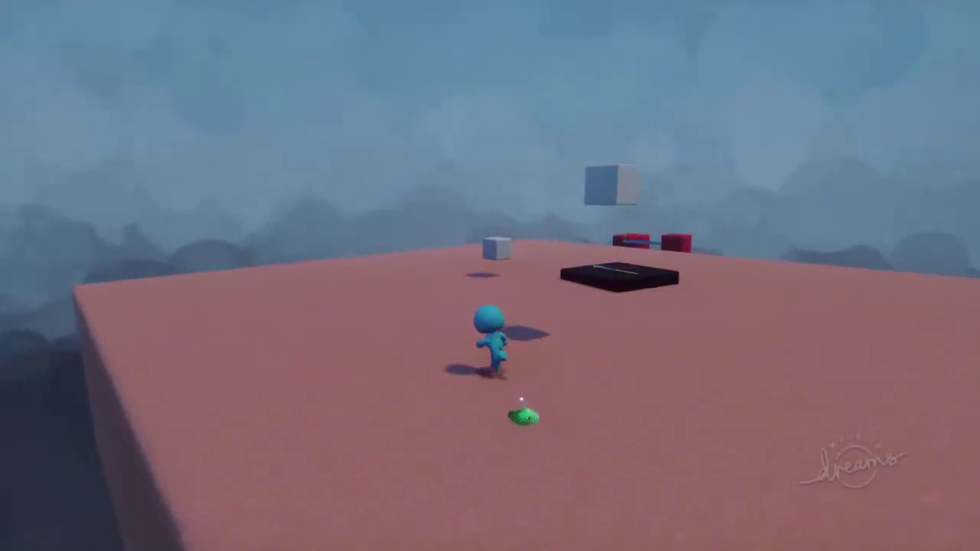
key("Right")
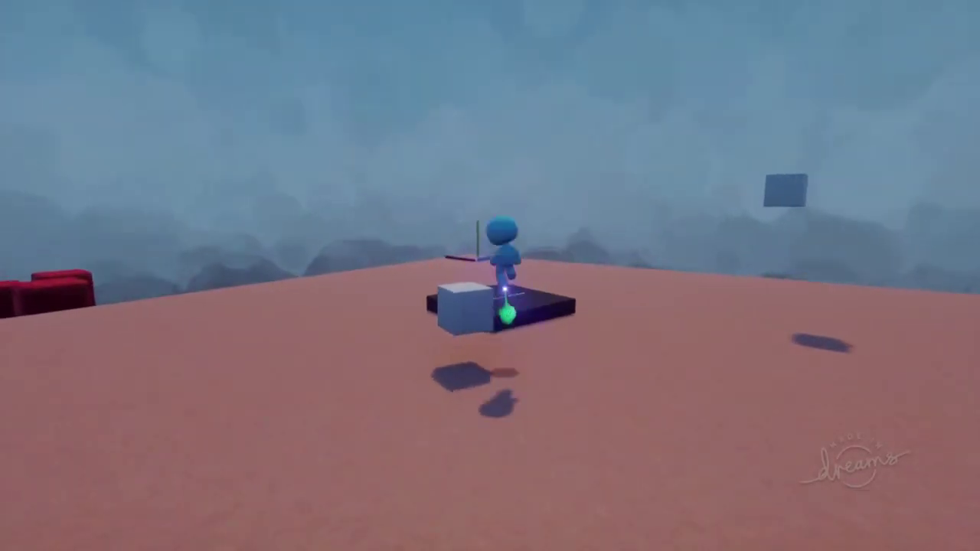
key("Right")
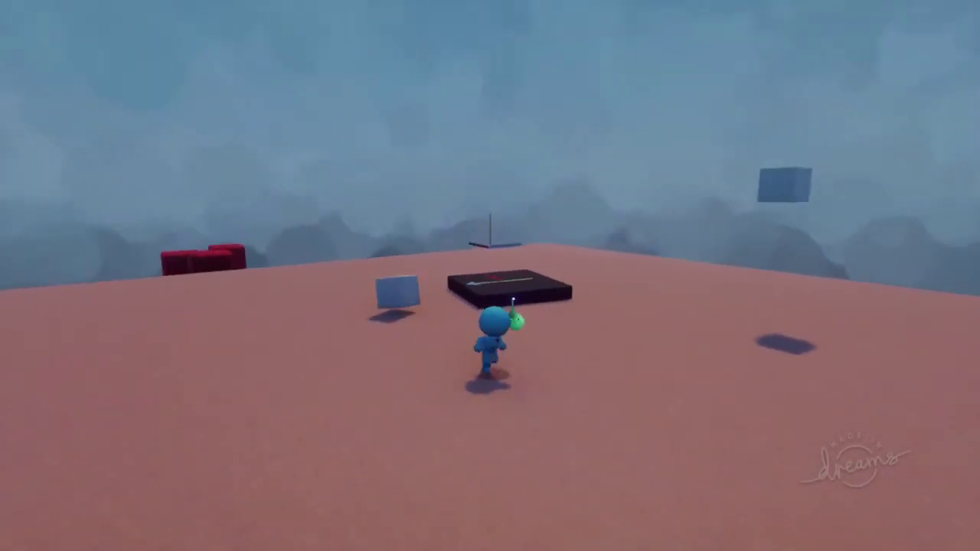
key("Right")
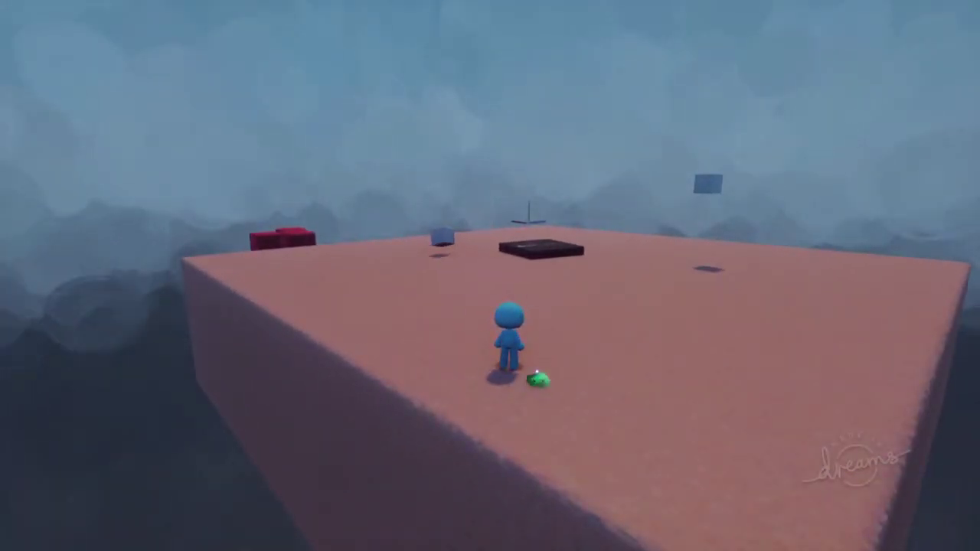
key("Right")
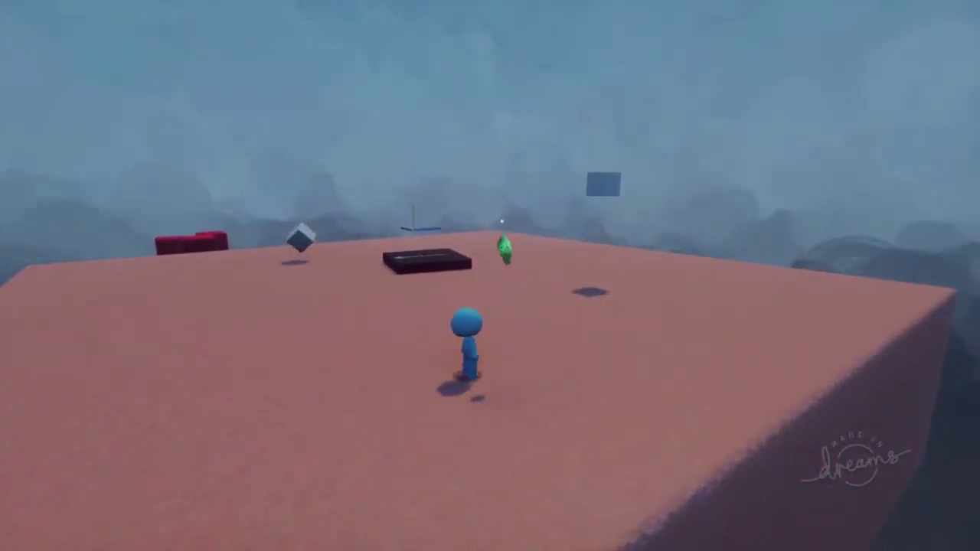